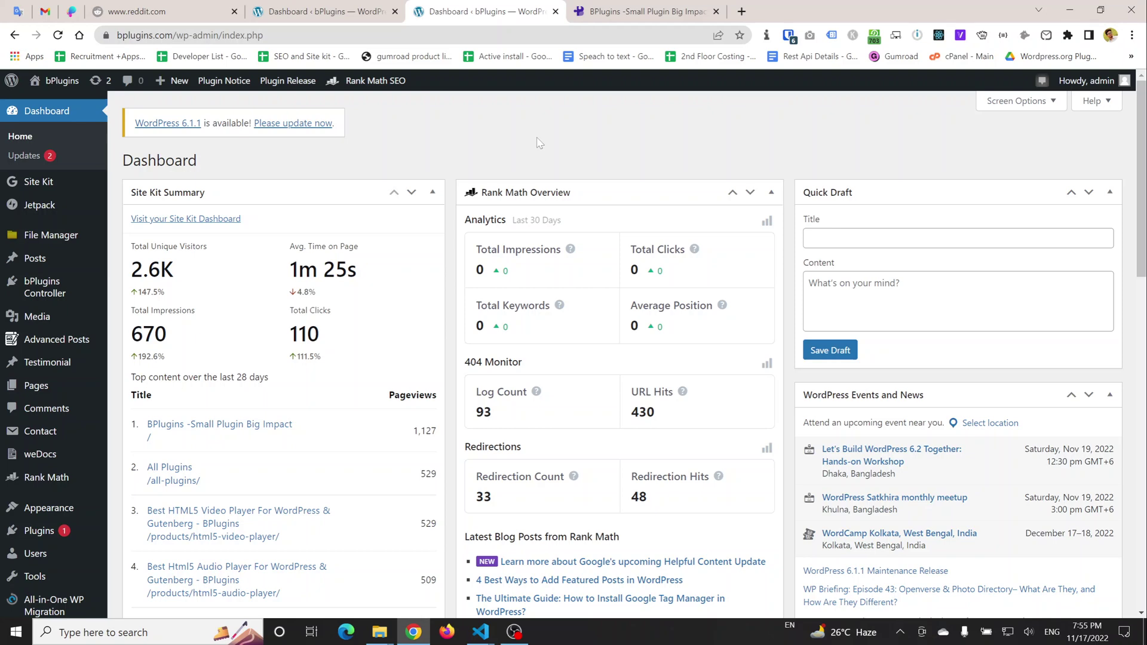
# Step: Look over the live bplugins.com homepage, then go back to the WordPress dashboard
pyautogui.click(696, 7)
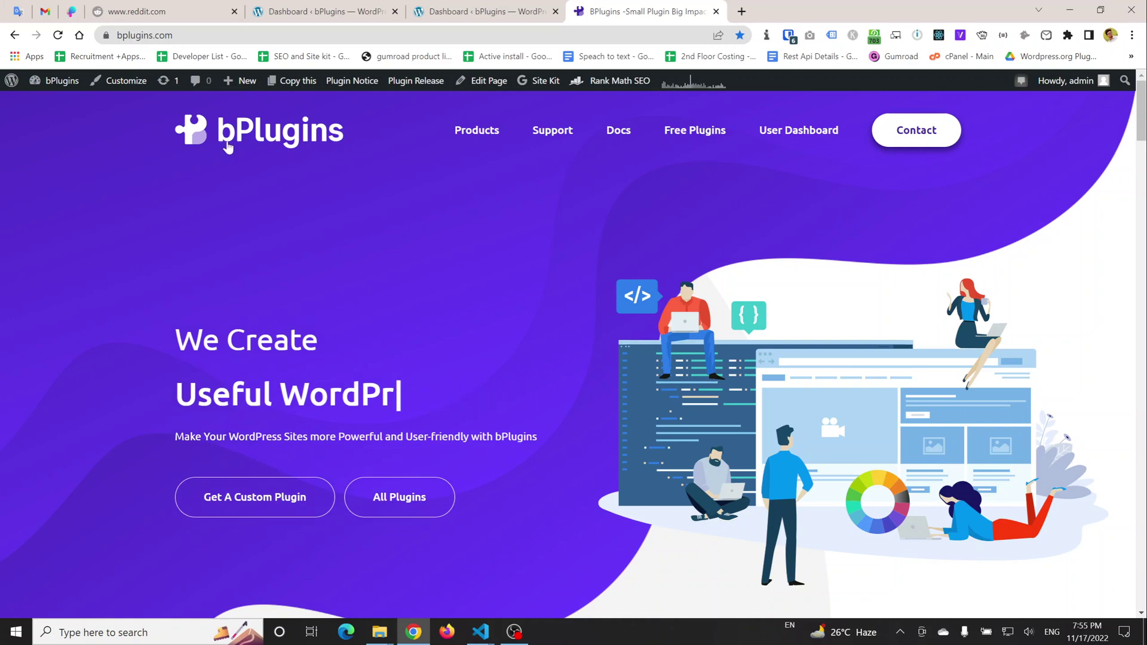
pyautogui.scroll(-5, 343, 222)
pyautogui.scroll(5, 343, 222)
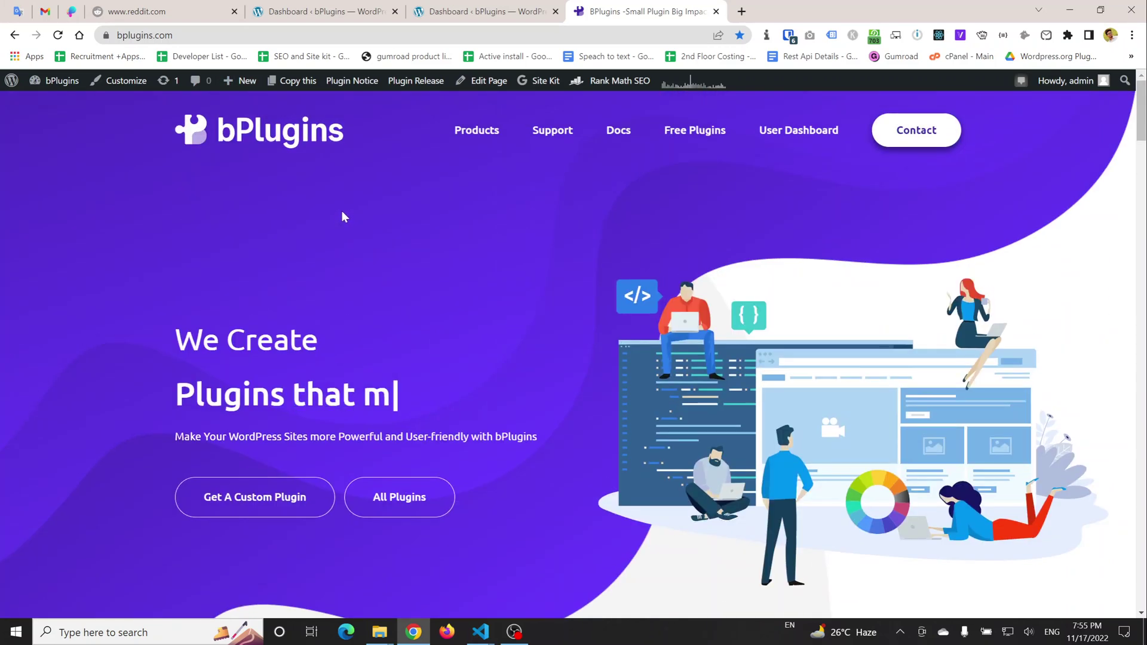
pyautogui.click(485, 8)
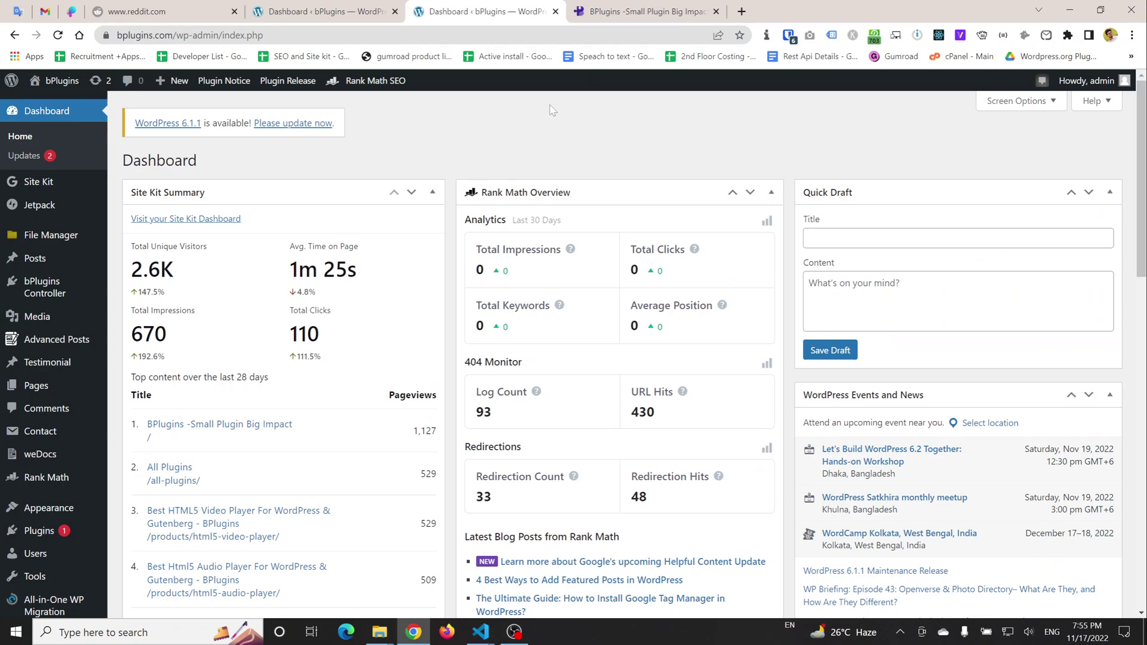
pyautogui.click(645, 10)
pyautogui.click(499, 7)
# Step: Search the plugin directory for 'Header promo', then install and activate Header Promo
pyautogui.click(39, 538)
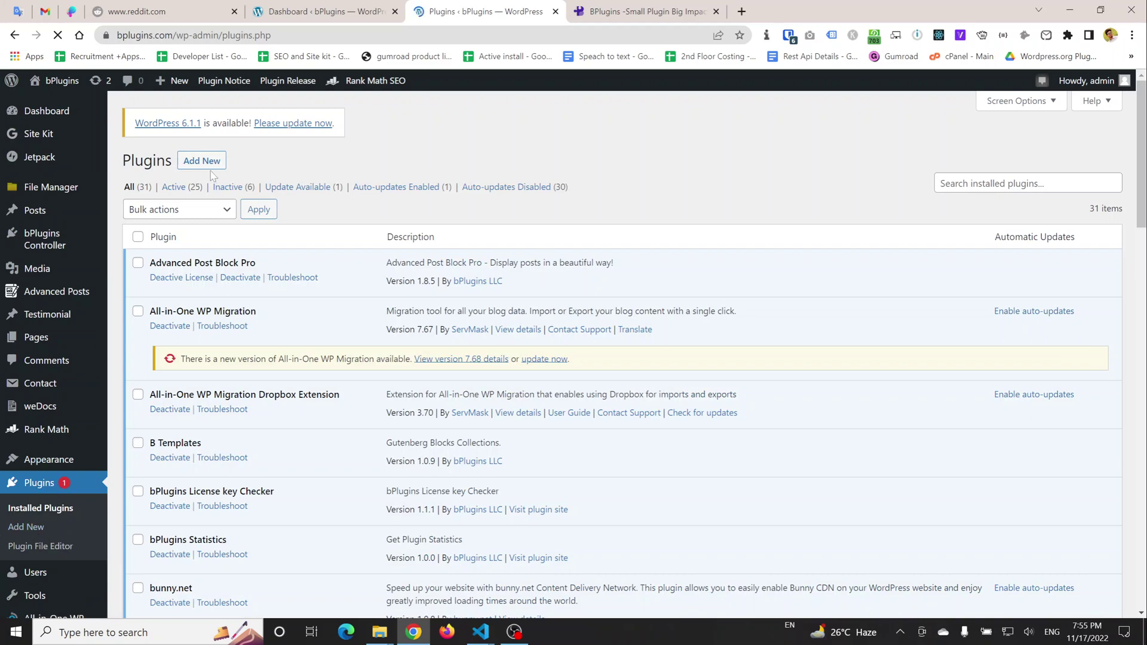
pyautogui.click(202, 163)
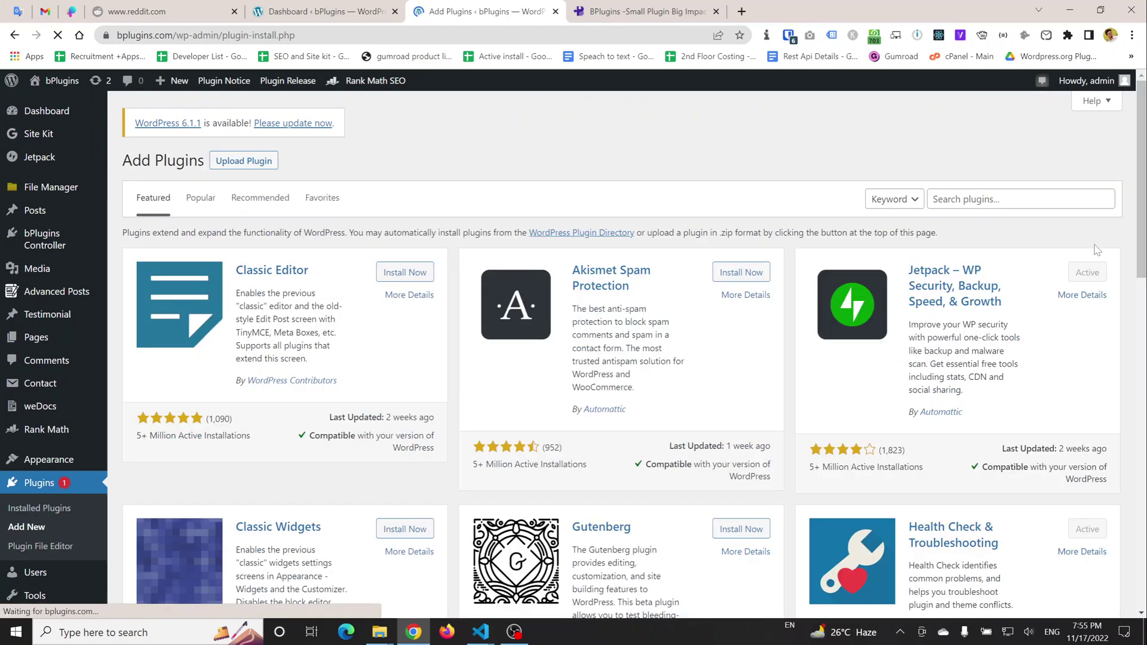
pyautogui.click(980, 203)
pyautogui.write('He')
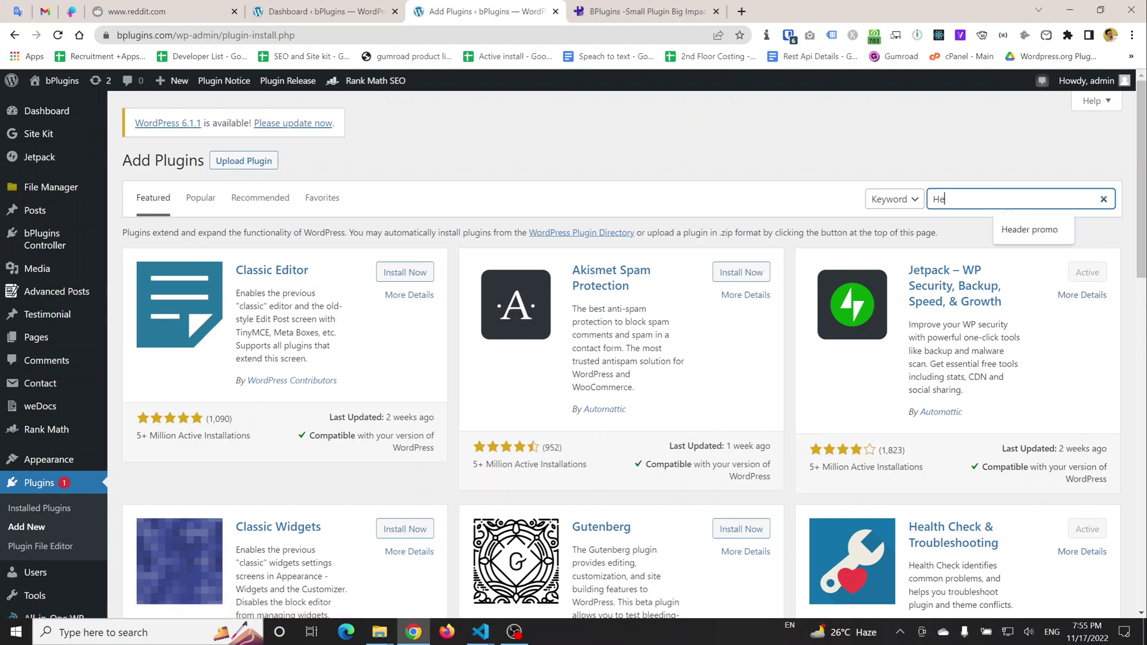
pyautogui.write('ader promo')
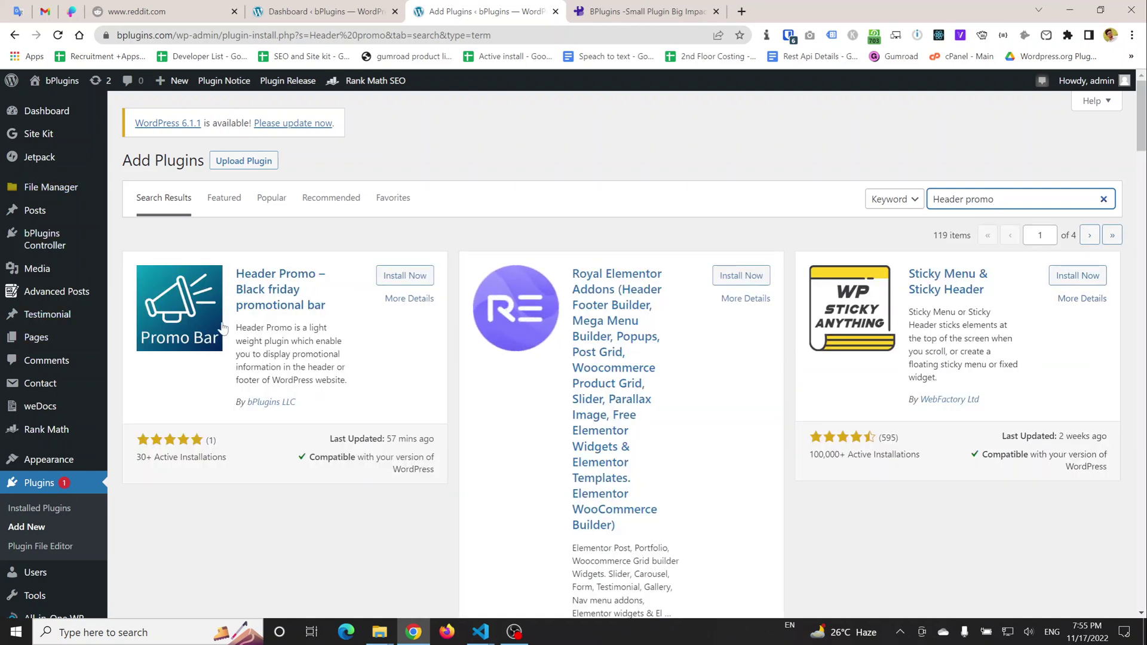
pyautogui.click(402, 279)
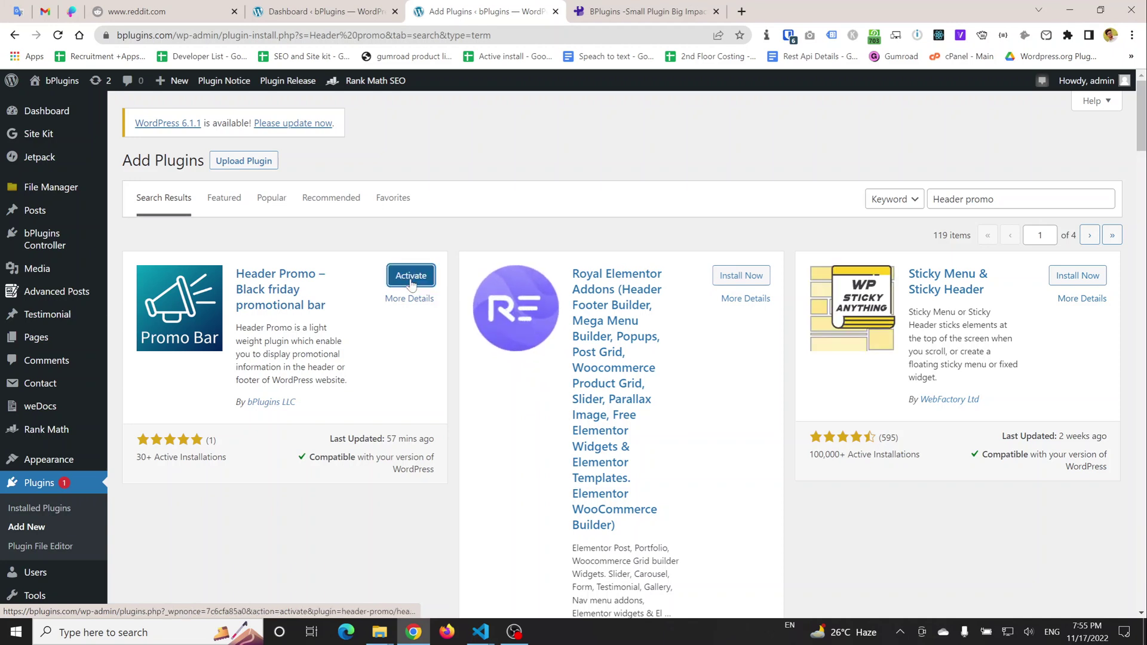
pyautogui.click(411, 277)
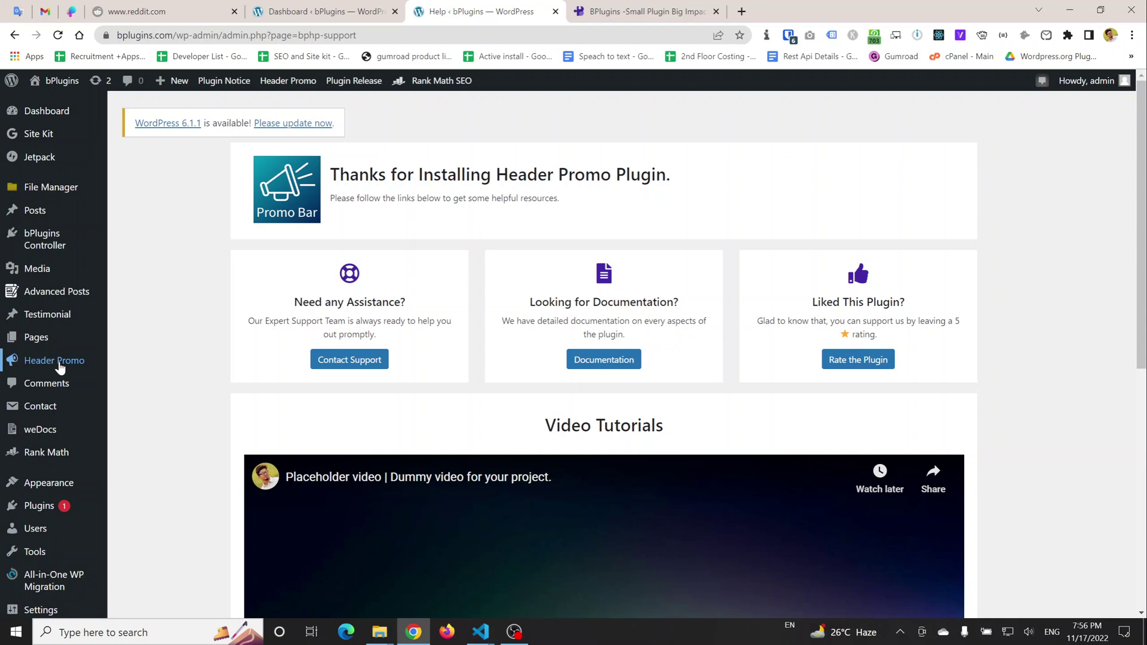
# Step: Open Header Promo Options from the admin sidebar, where Promotion Bar Mode is OFF
pyautogui.moveTo(60, 366)
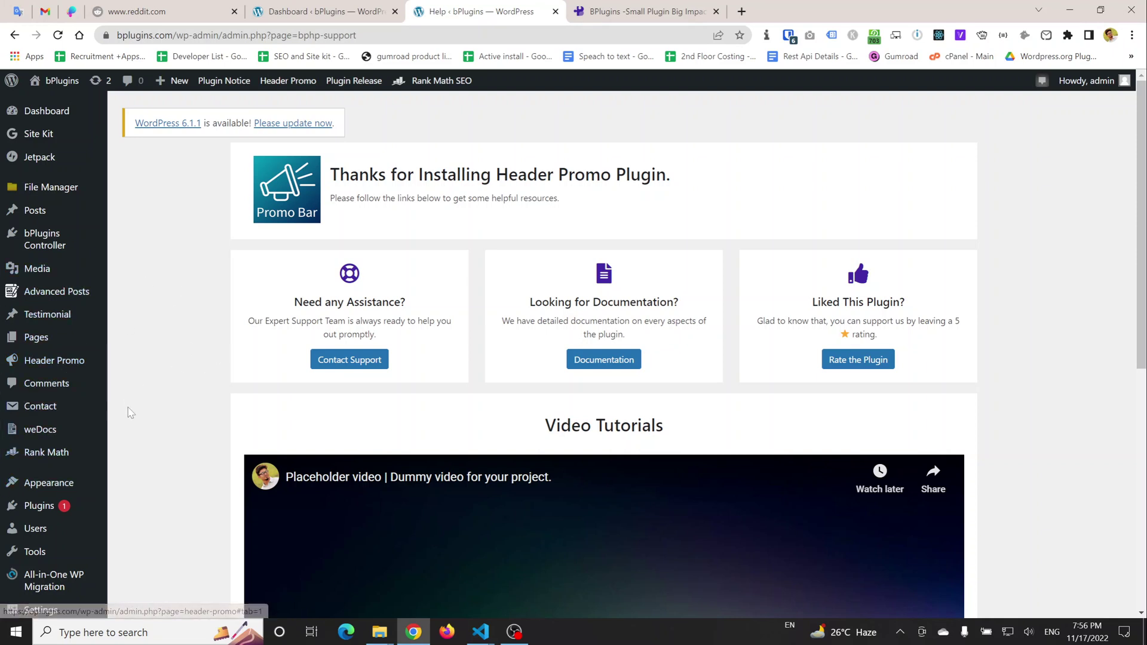
pyautogui.click(65, 370)
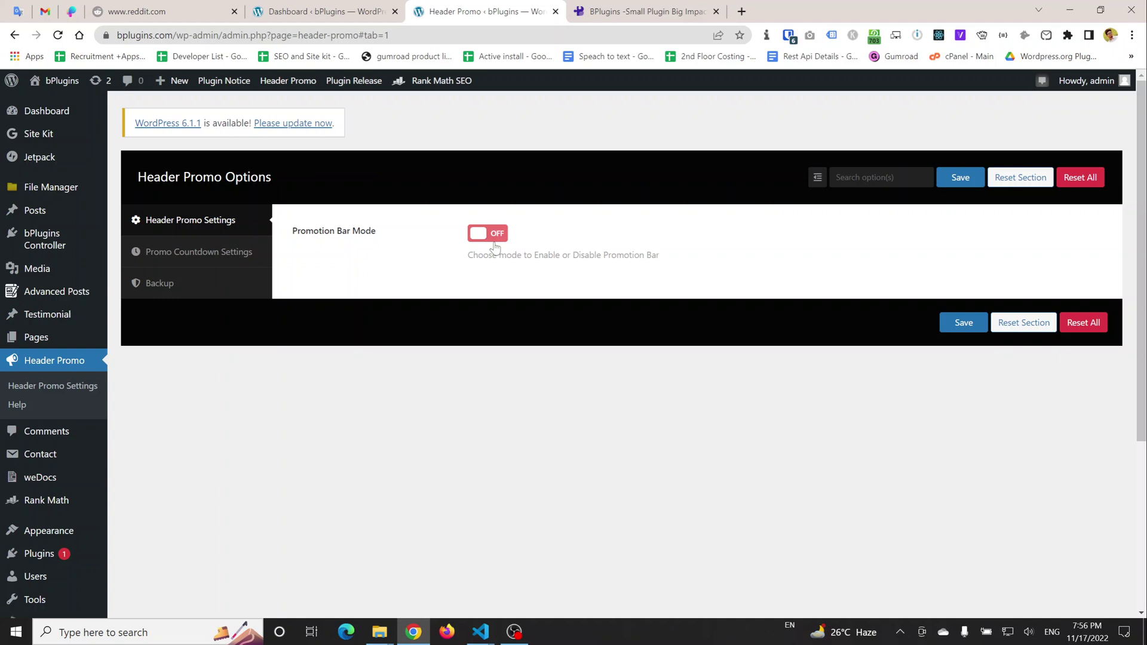
# Step: Switch Promotion Bar Mode ON, save, and reload the live homepage
pyautogui.click(489, 234)
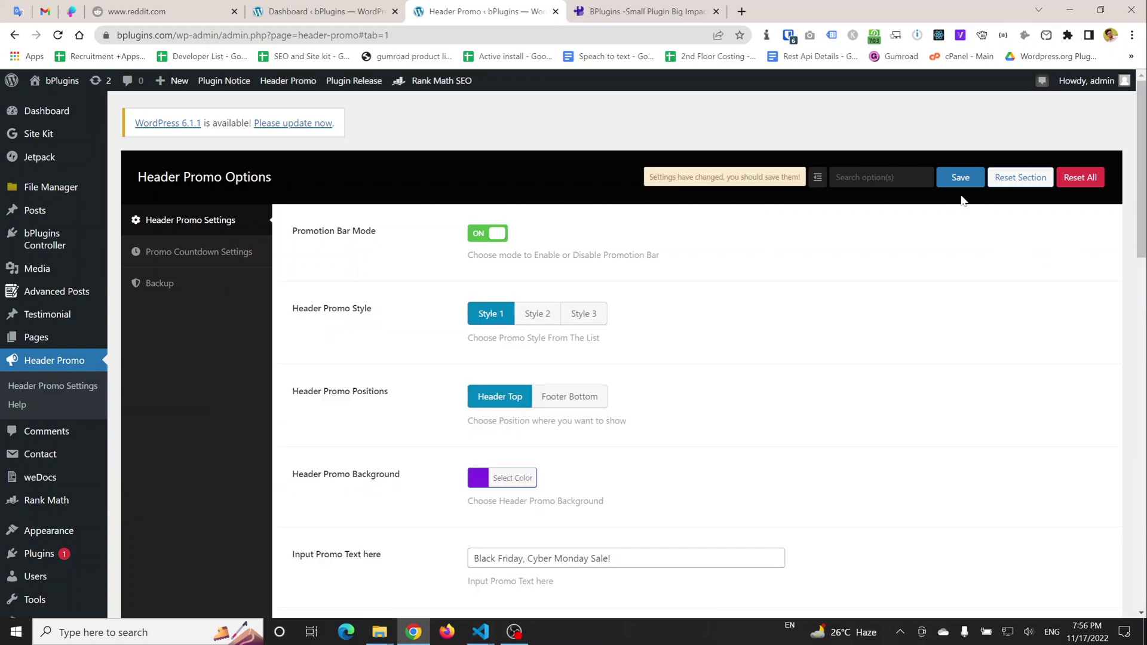
pyautogui.click(956, 187)
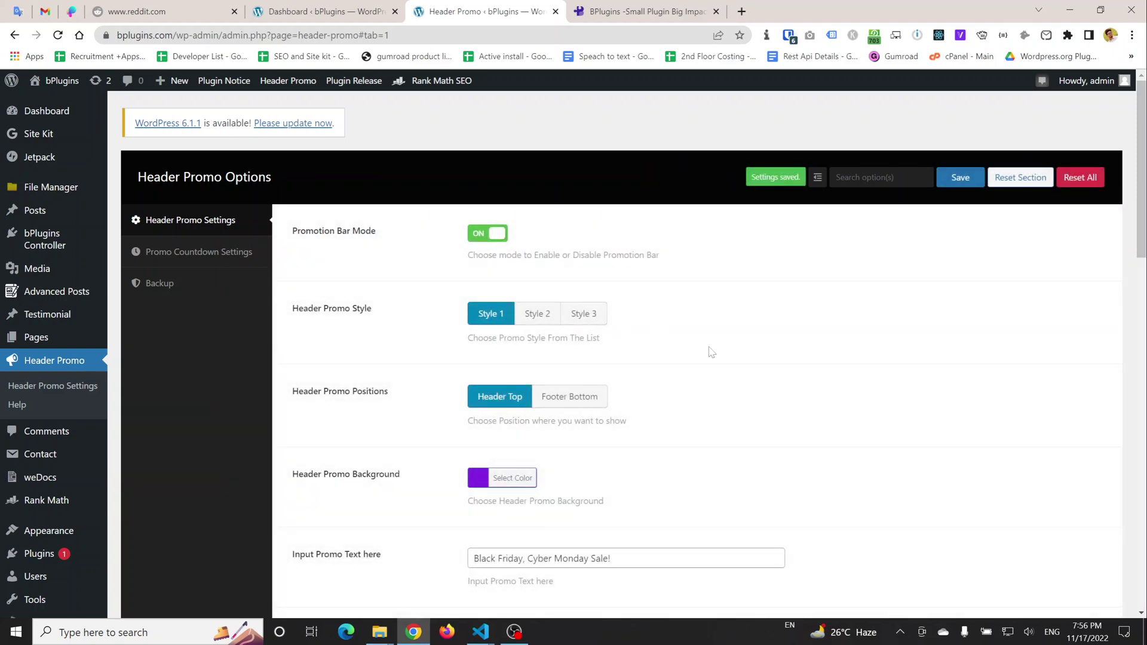
pyautogui.click(661, 6)
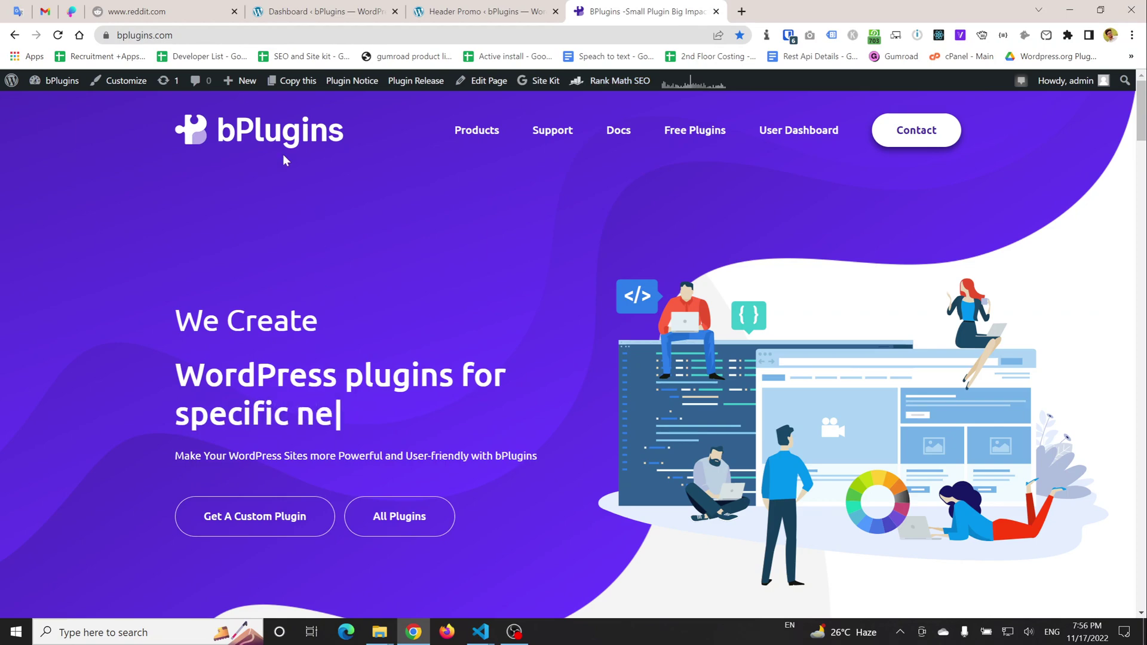
pyautogui.rightClick(520, 196)
pyautogui.click(557, 231)
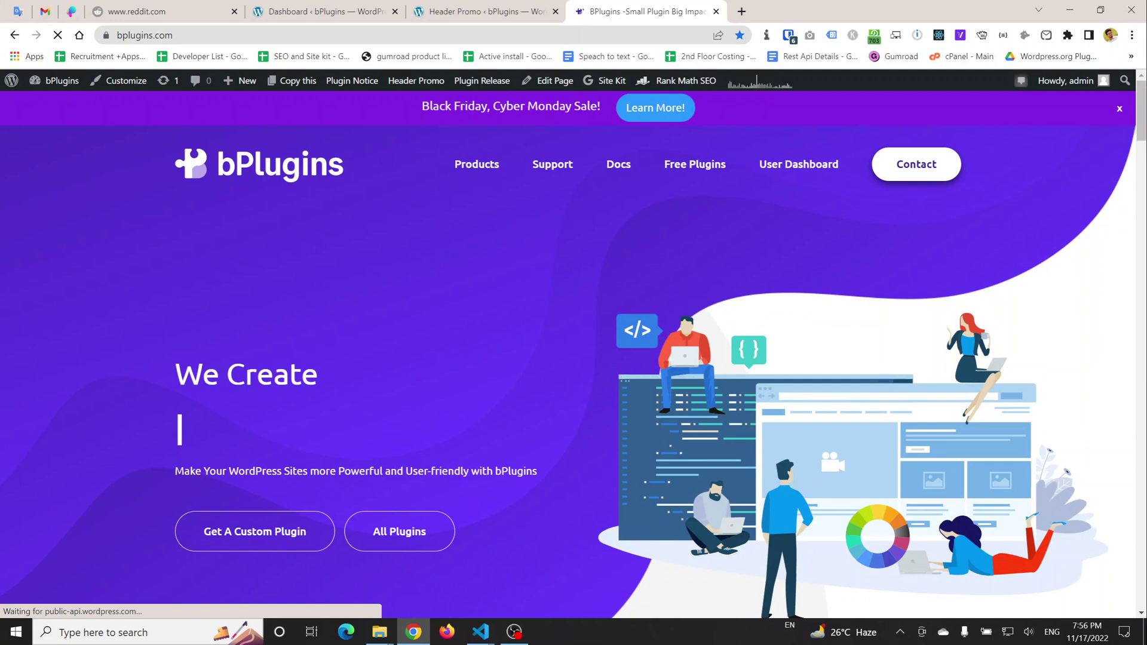
# Step: Check the purple 'Black Friday, Cyber Monday Sale!' bar at the top of the homepage
pyautogui.moveTo(179, 114); pyautogui.dragTo(593, 110)
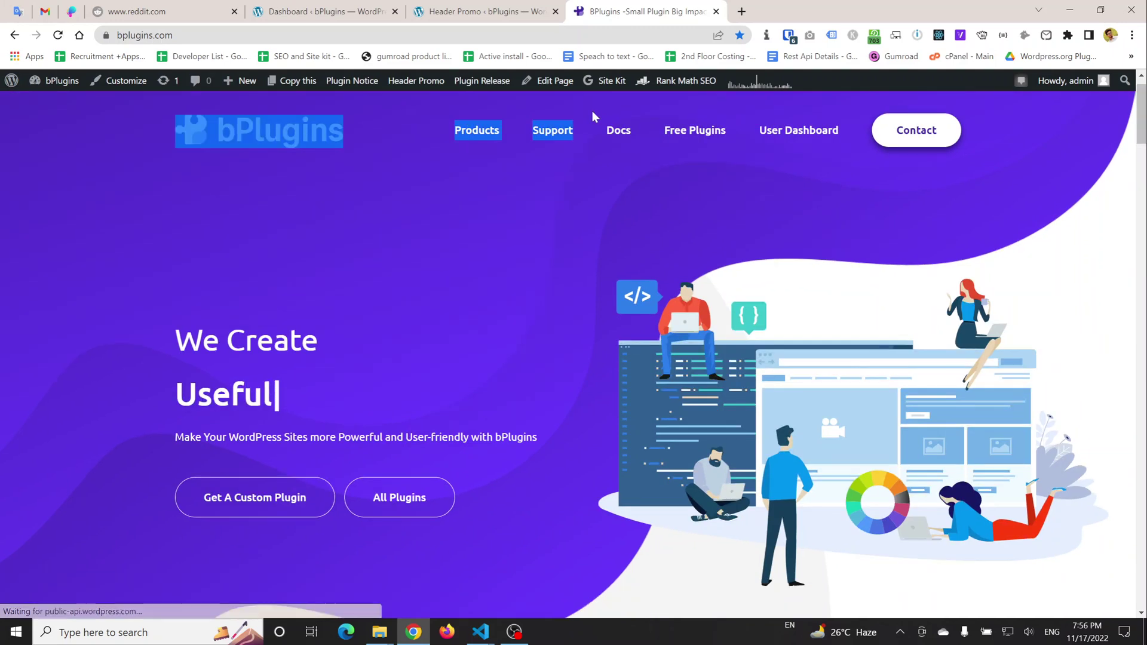
pyautogui.click(547, 295)
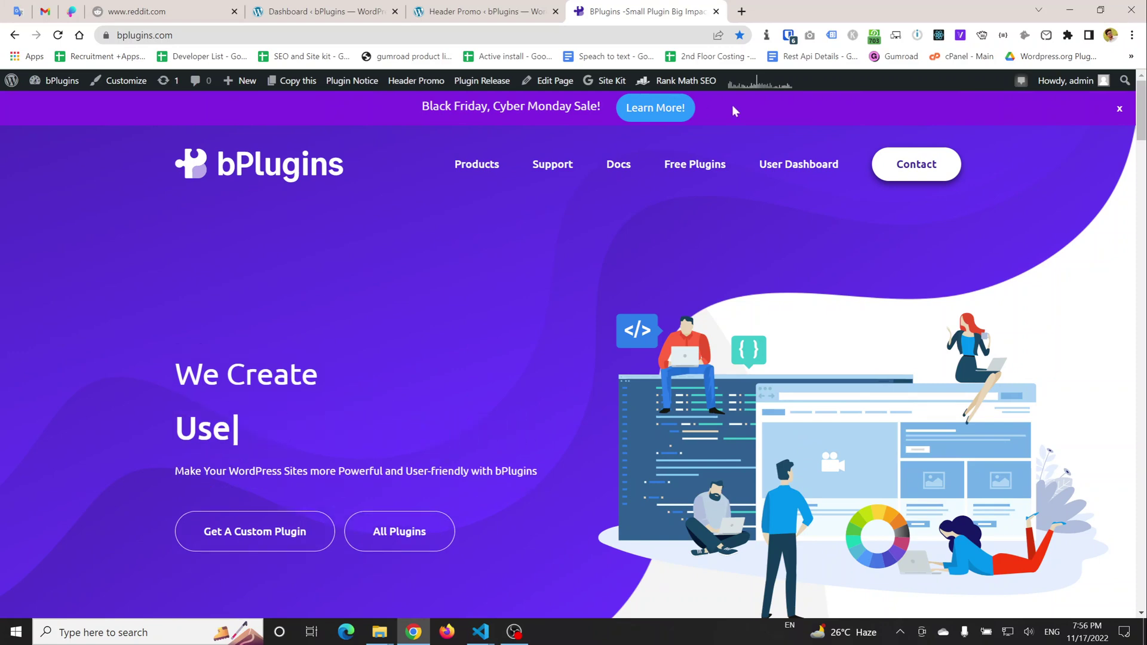
pyautogui.click(485, 11)
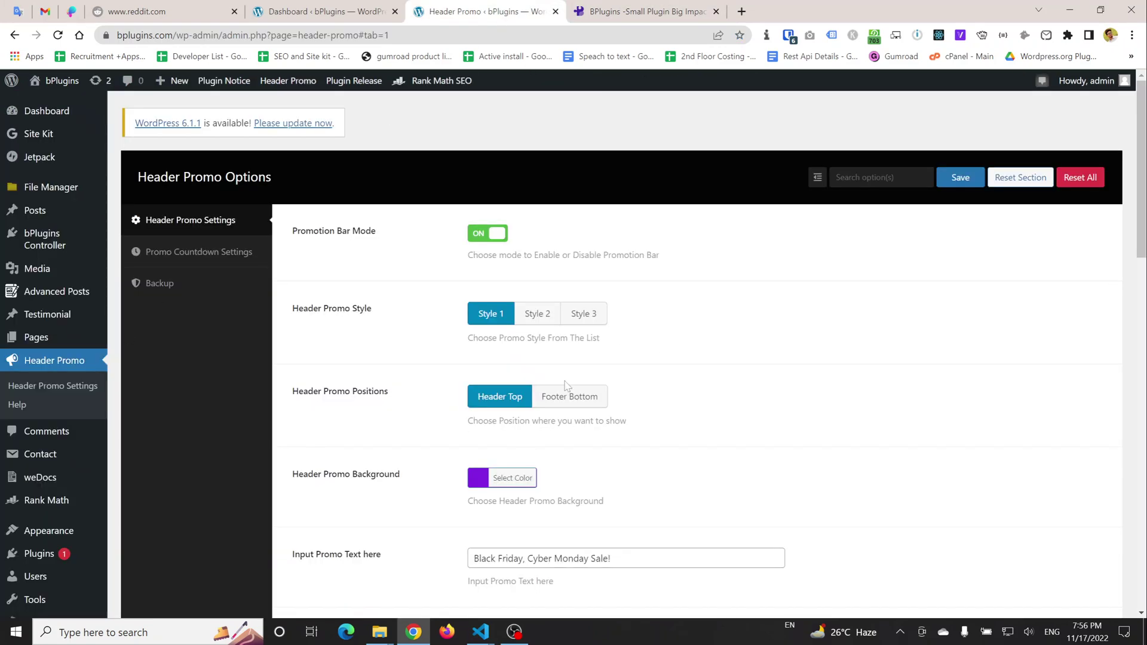
pyautogui.click(644, 7)
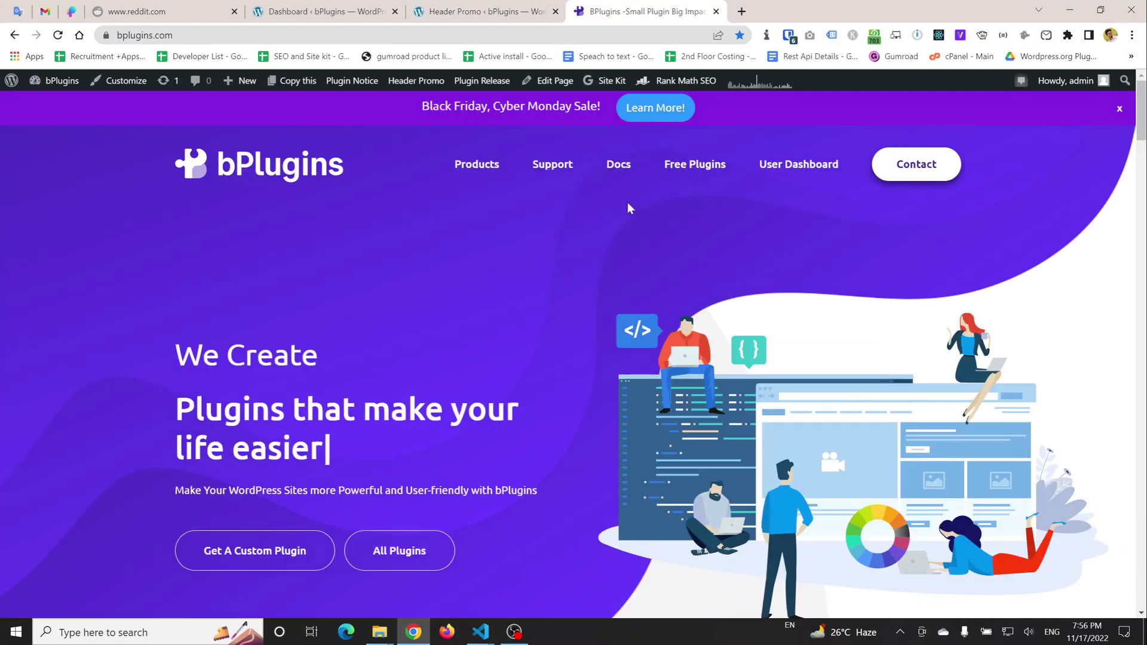
# Step: Turn the Promotion Countdown Timer ON in Promo Countdown Settings
pyautogui.click(484, 11)
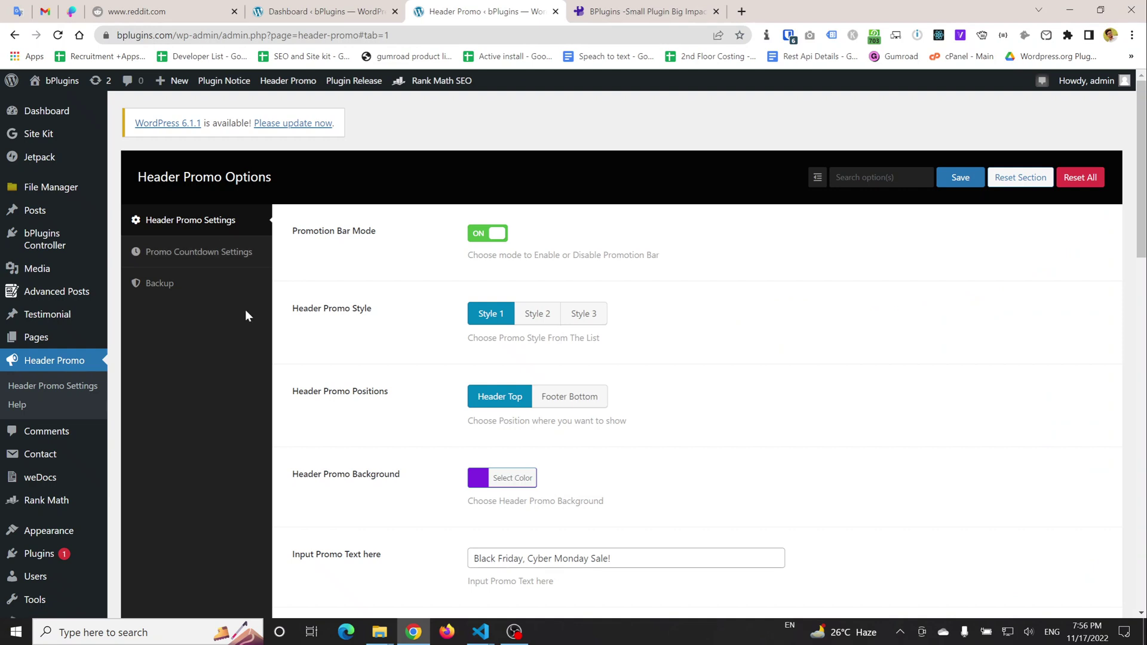
pyautogui.click(175, 263)
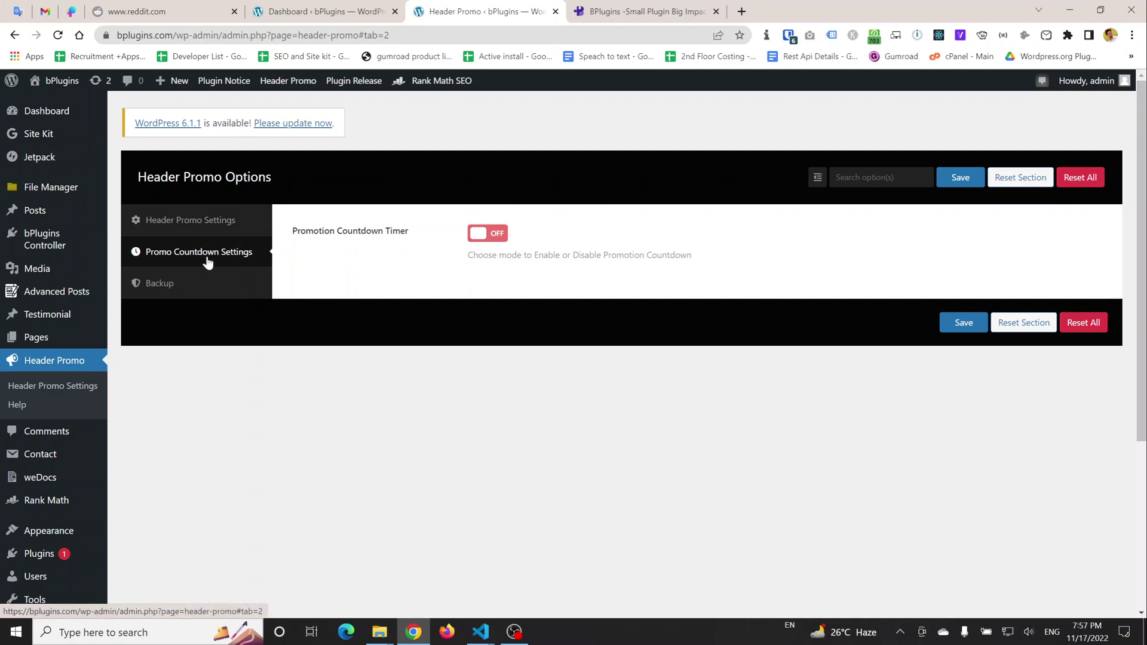
pyautogui.click(485, 234)
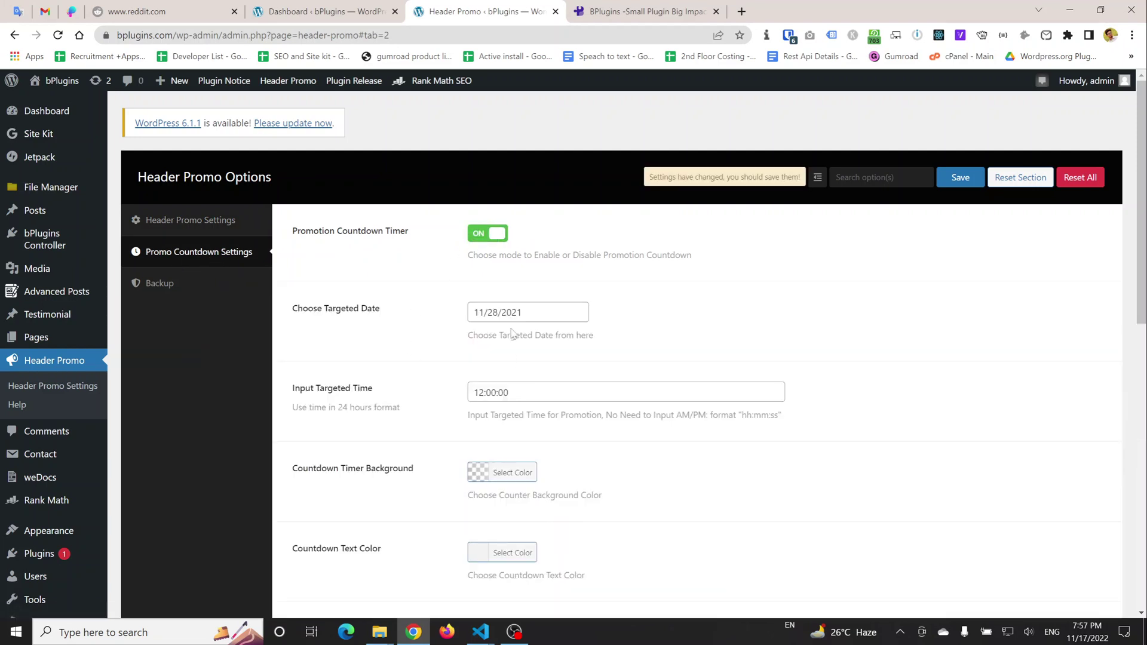
# Step: Pick the 25th as the targeted date, then move the calendar year to 2022
pyautogui.click(491, 312)
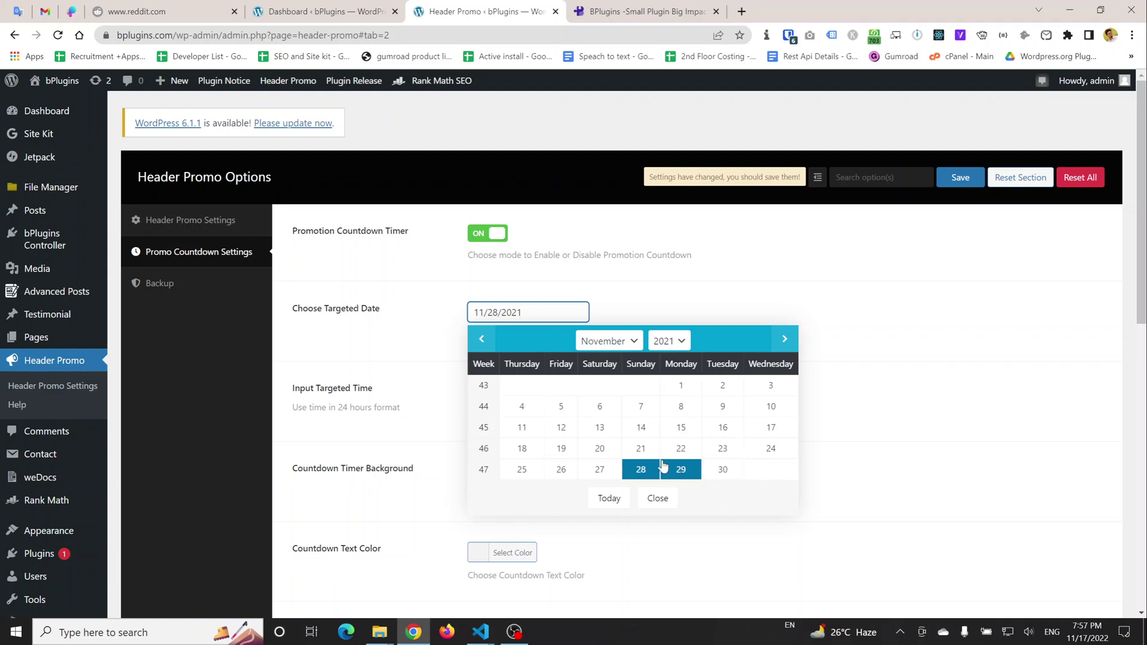
pyautogui.click(522, 469)
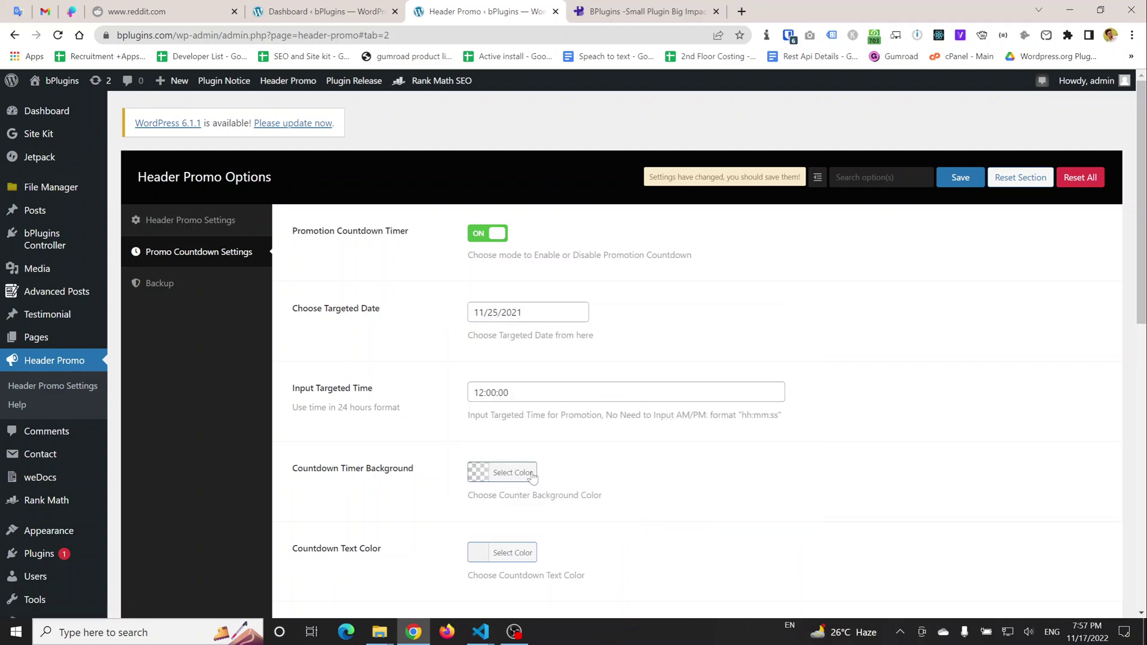
pyautogui.click(538, 313)
pyautogui.click(675, 345)
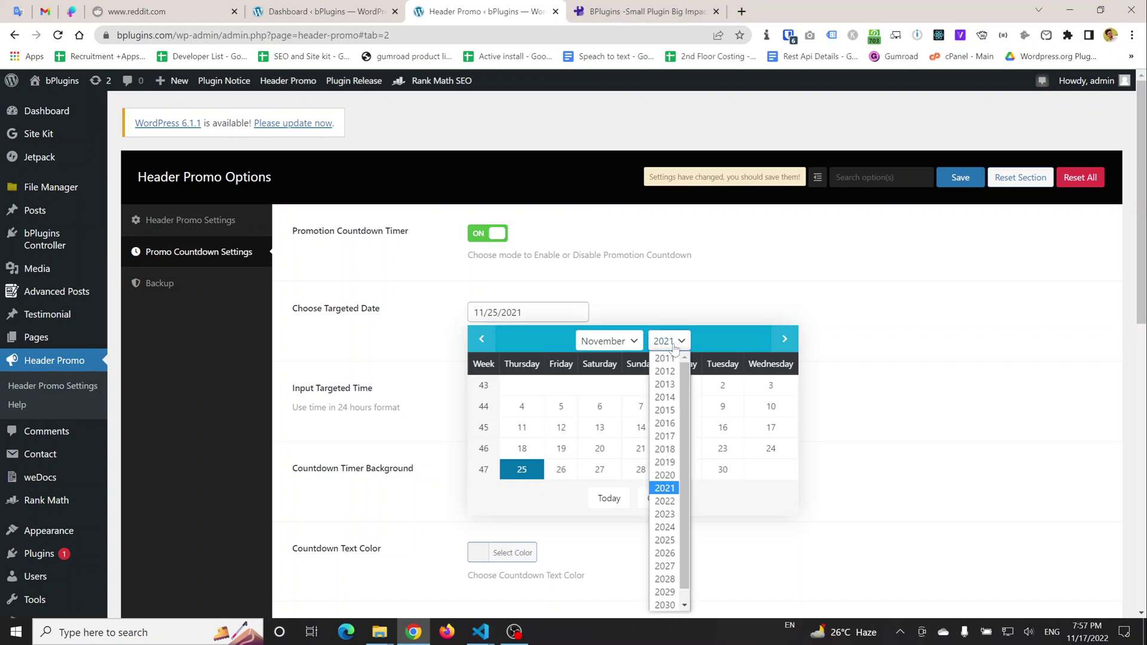
pyautogui.click(669, 501)
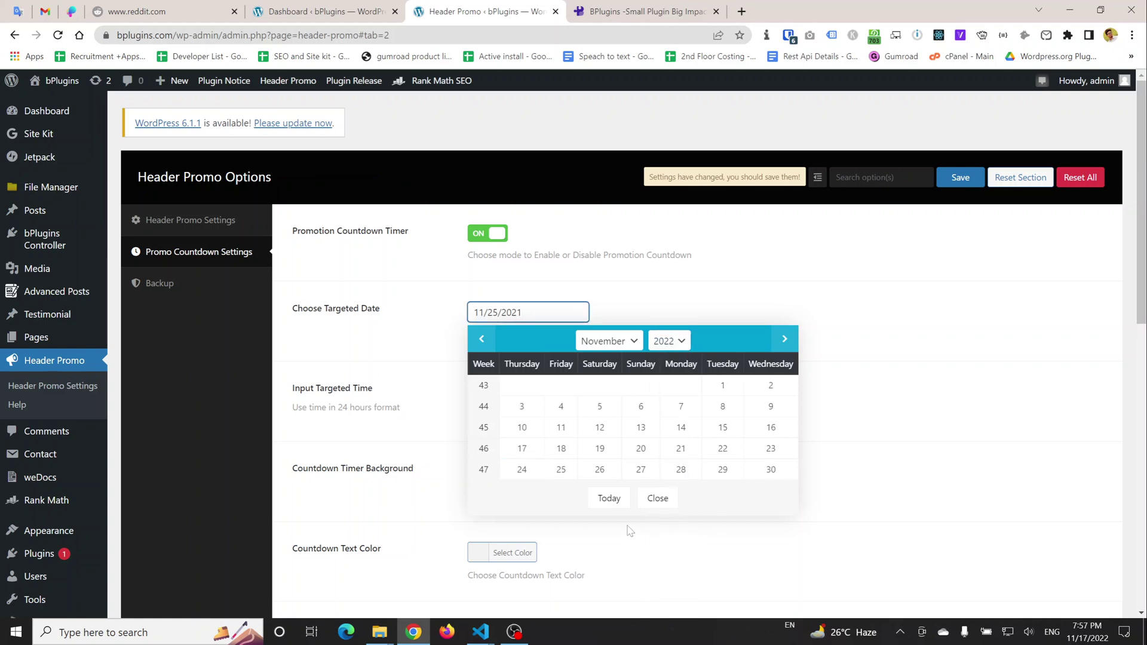
# Step: Close the date picker and save the countdown settings (11/25/2021, 12:00:00)
pyautogui.click(762, 299)
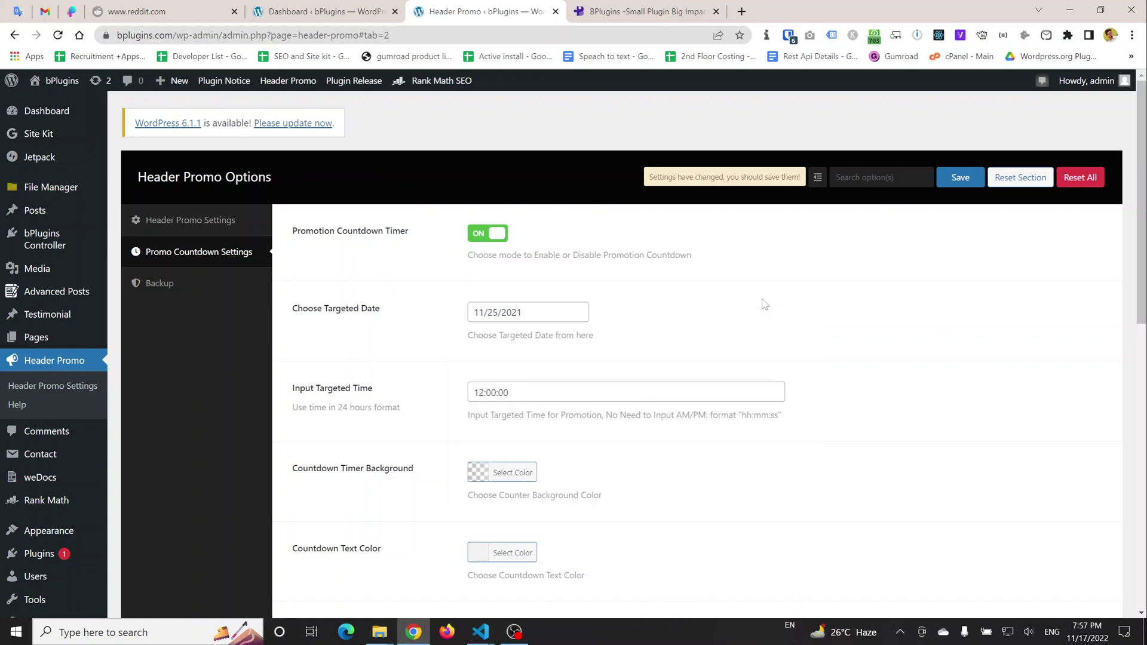
pyautogui.scroll(-2, 344, 472)
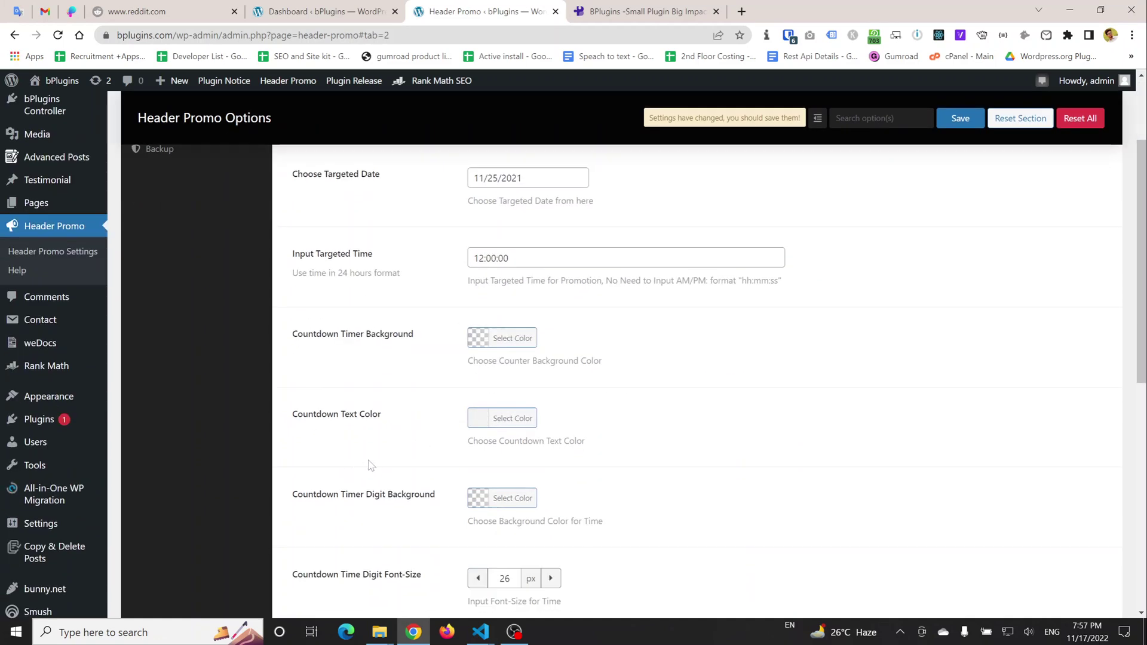
pyautogui.scroll(-8, 370, 465)
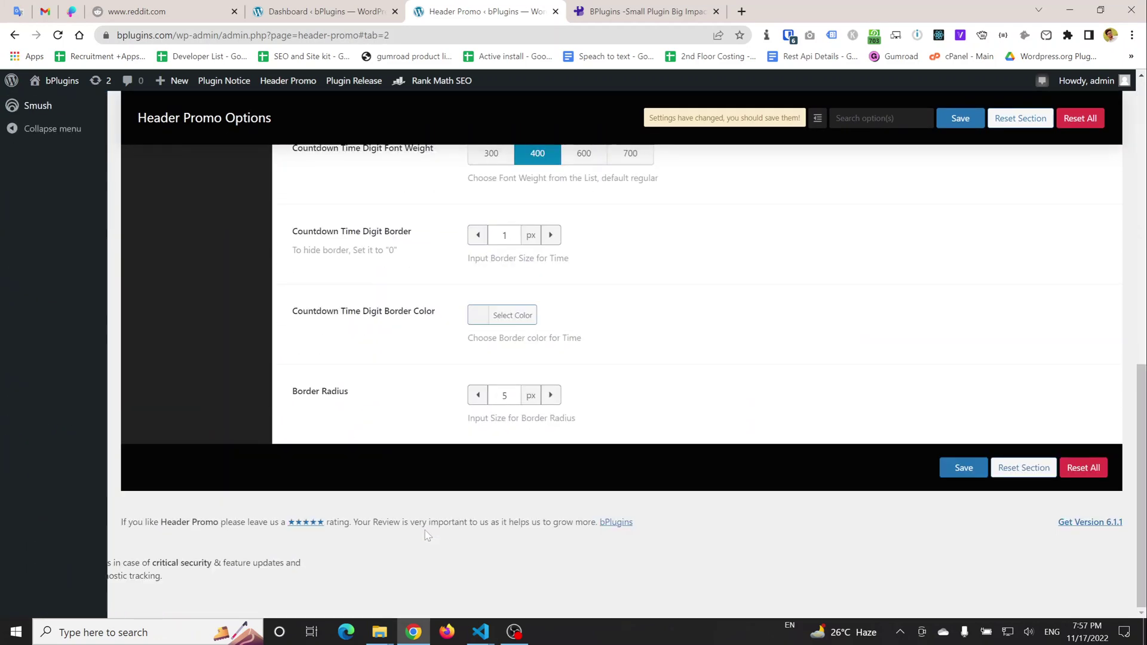
pyautogui.scroll(10, 428, 535)
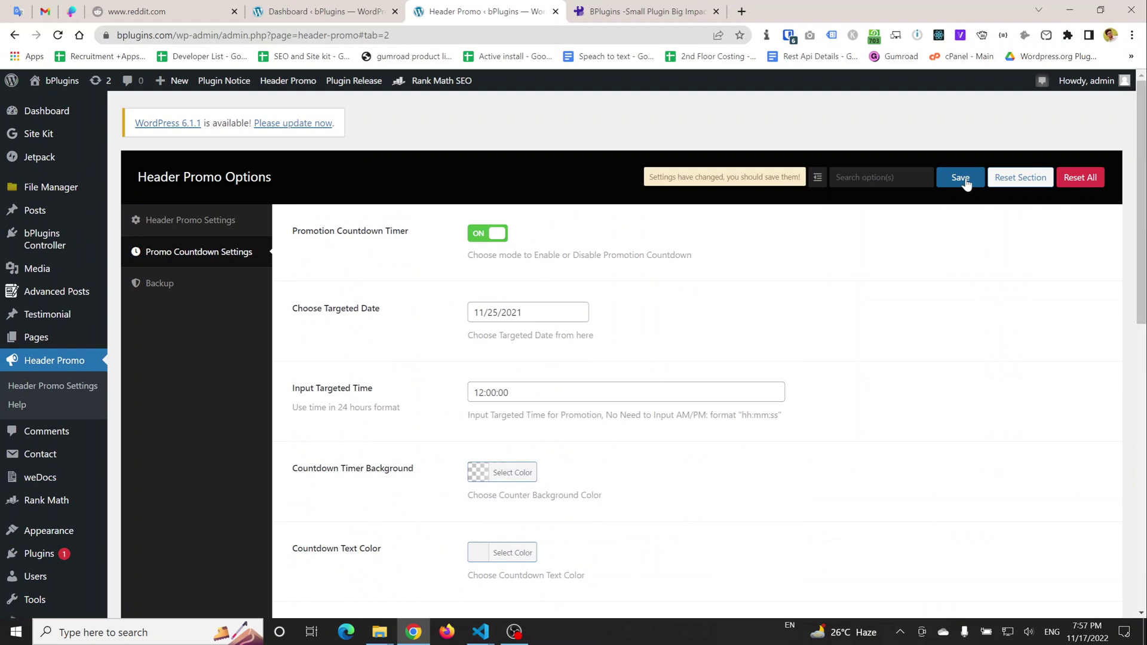
pyautogui.click(962, 179)
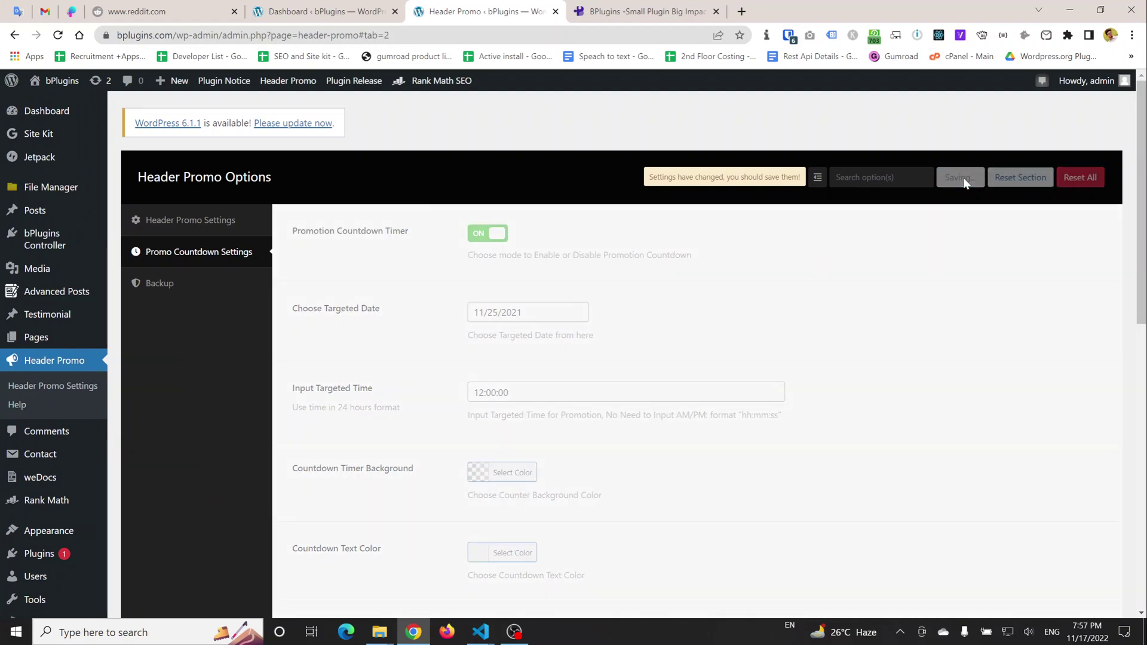
# Step: Reload the live homepage to see the countdown reading 00, then return to Header Promo options
pyautogui.click(693, 14)
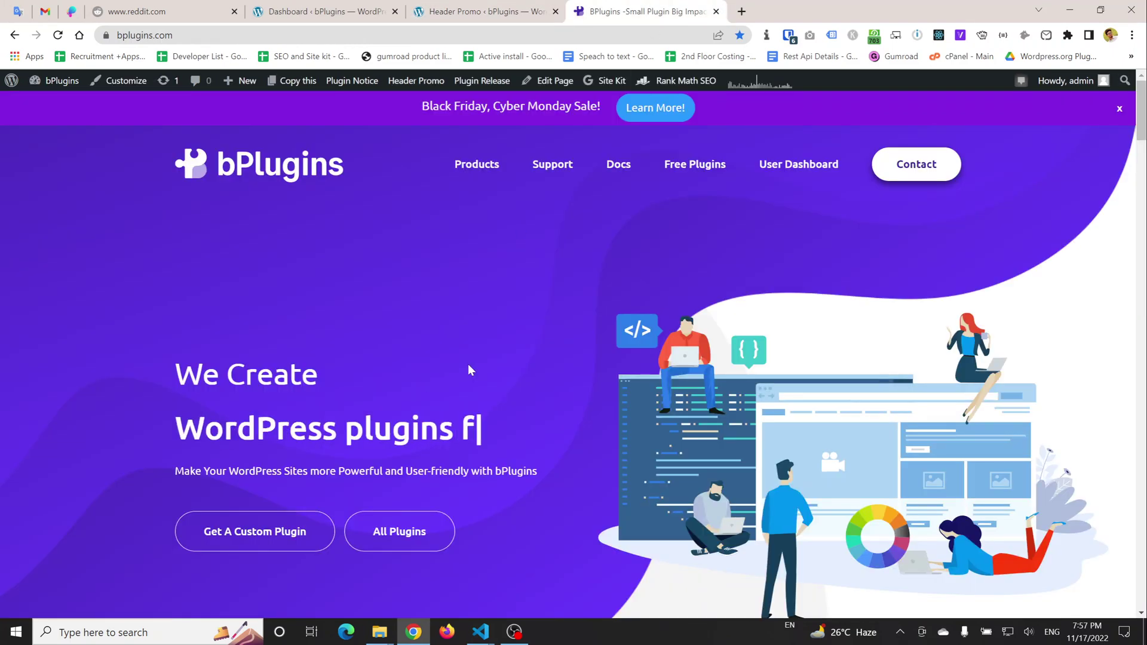
pyautogui.rightClick(385, 247)
pyautogui.click(426, 290)
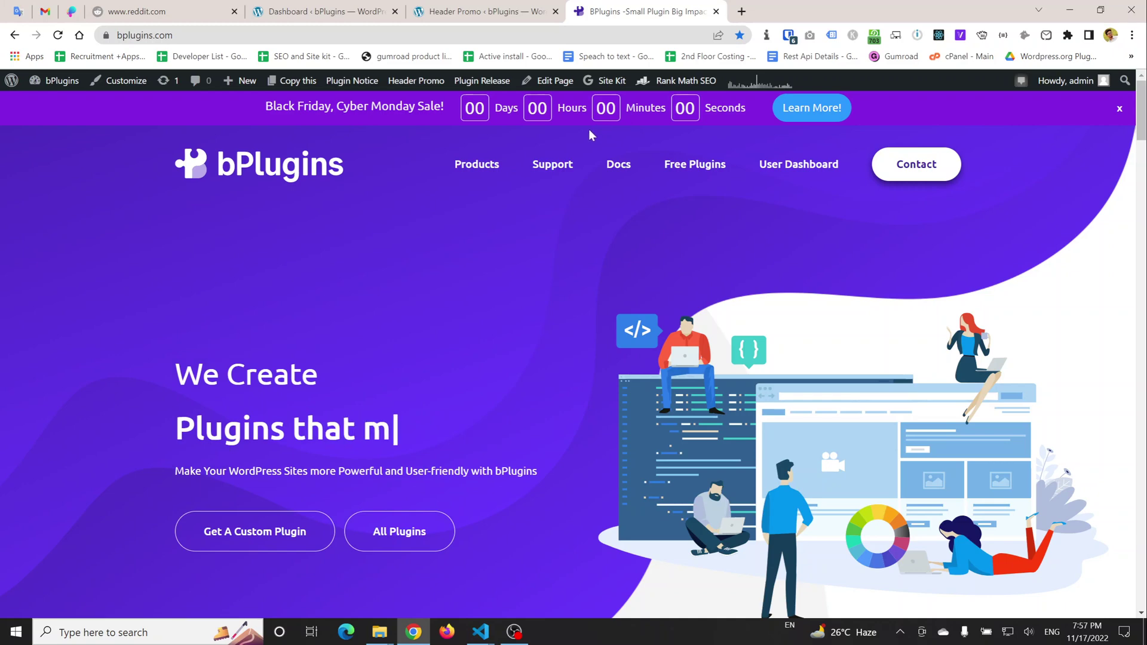
pyautogui.click(493, 13)
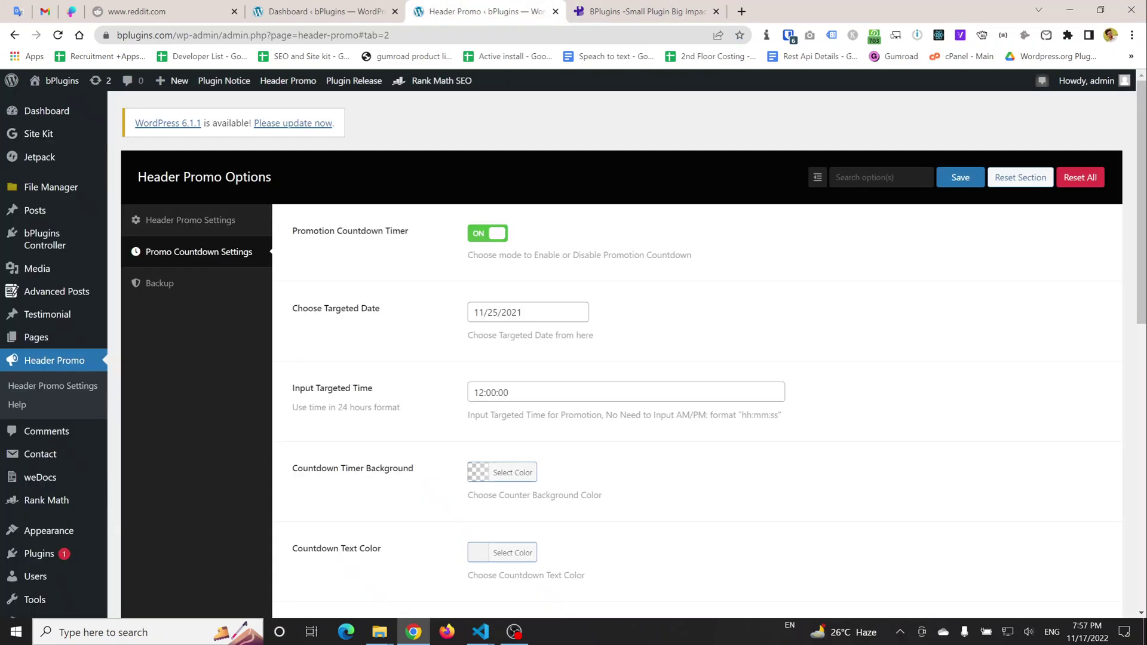
# Step: Change the targeted date to 11/25/2022 and save the countdown settings
pyautogui.click(522, 312)
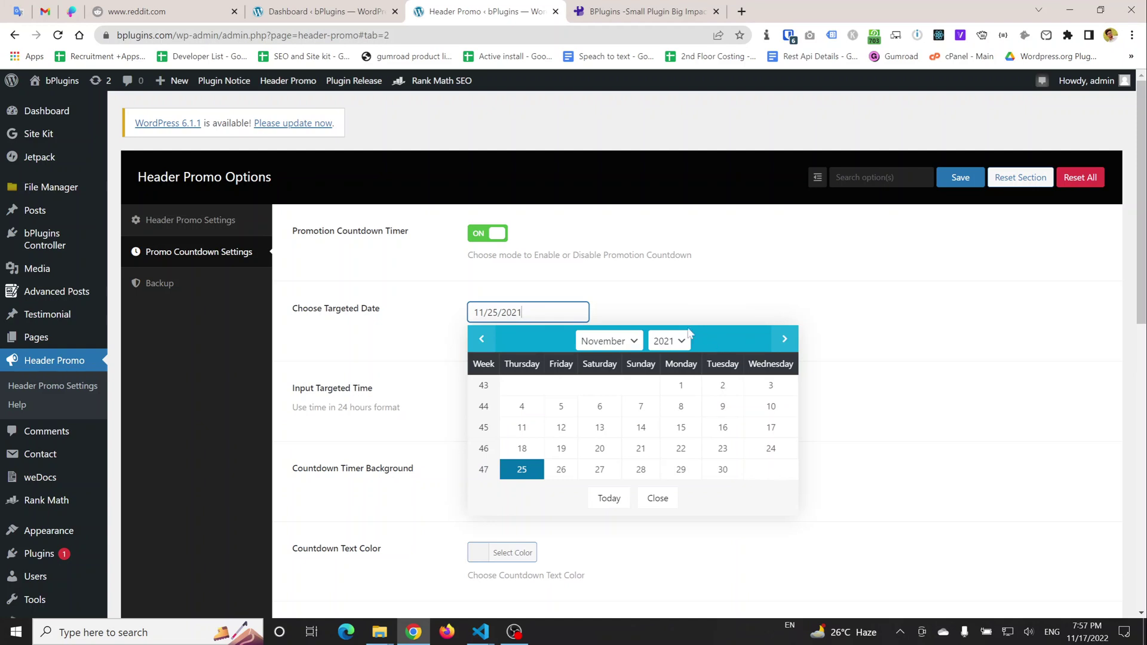
pyautogui.click(665, 342)
pyautogui.click(666, 500)
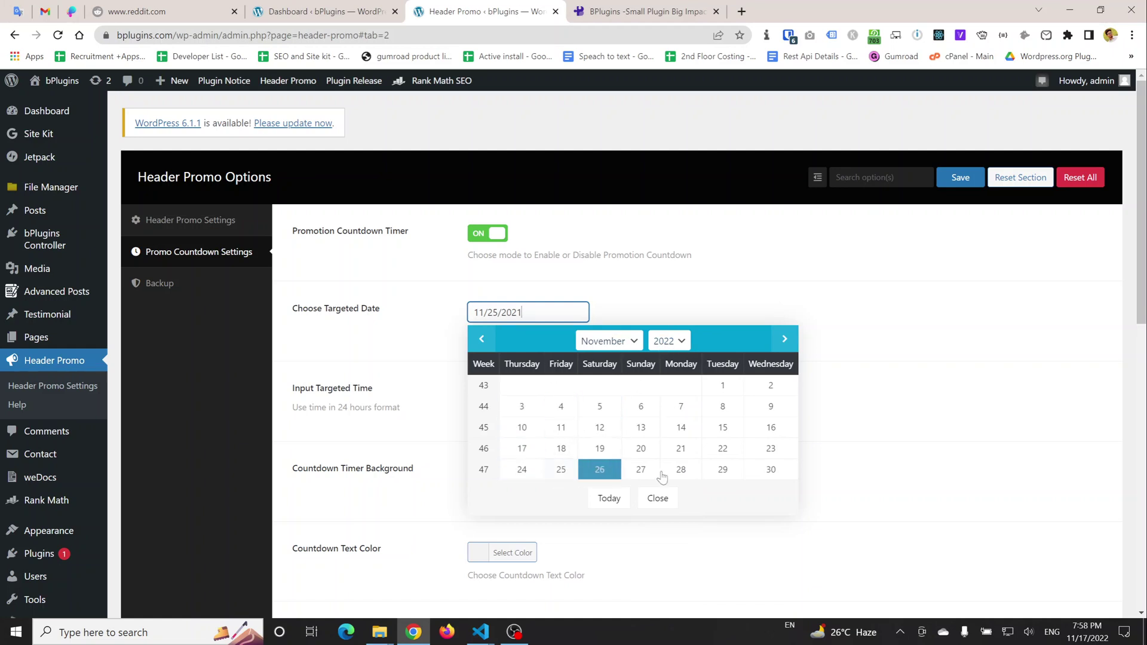
pyautogui.click(561, 471)
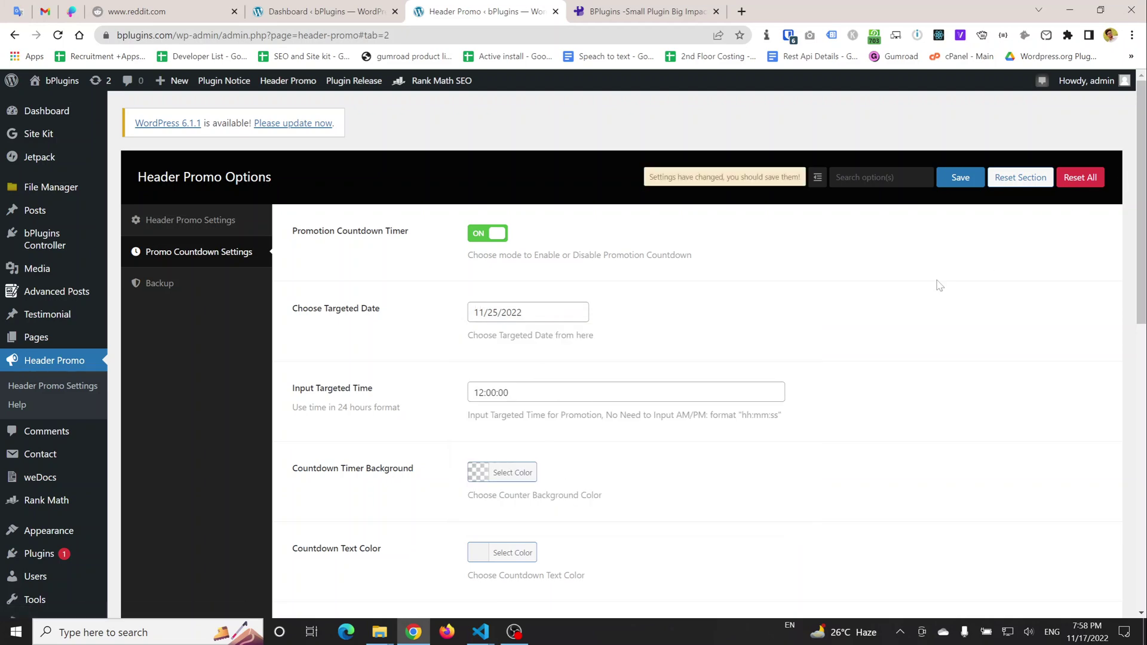
pyautogui.click(963, 185)
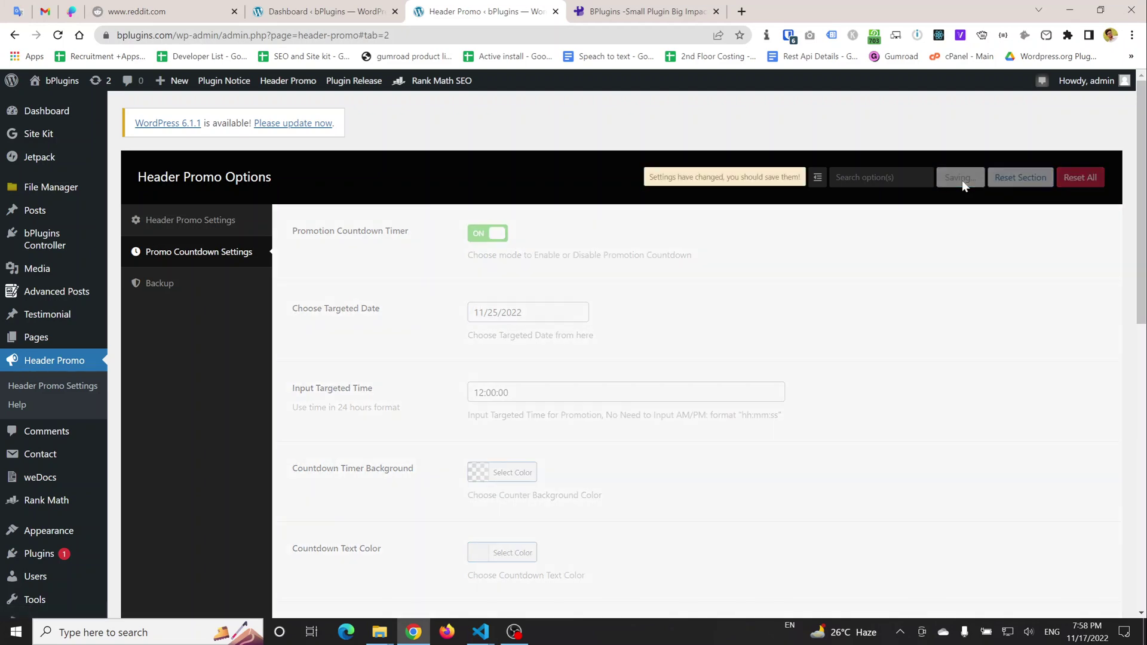
pyautogui.click(645, 11)
# Step: Reload the homepage and confirm the bar counts down about 07 days 22 hours
pyautogui.rightClick(372, 220)
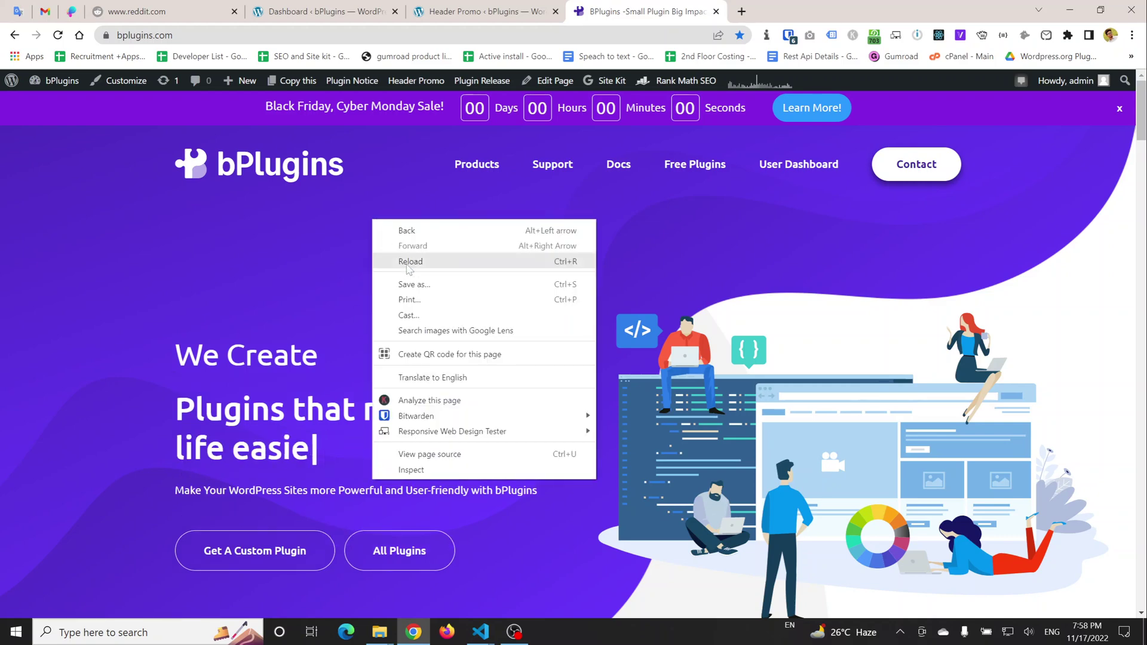
pyautogui.click(415, 268)
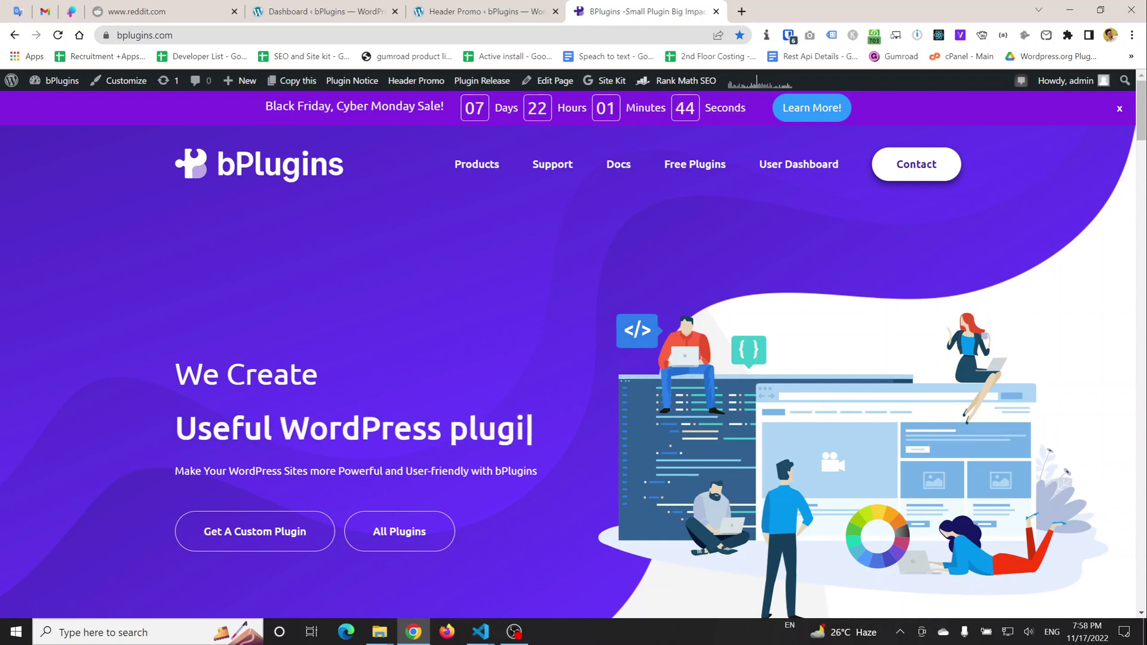
pyautogui.moveTo(264, 107); pyautogui.dragTo(667, 141)
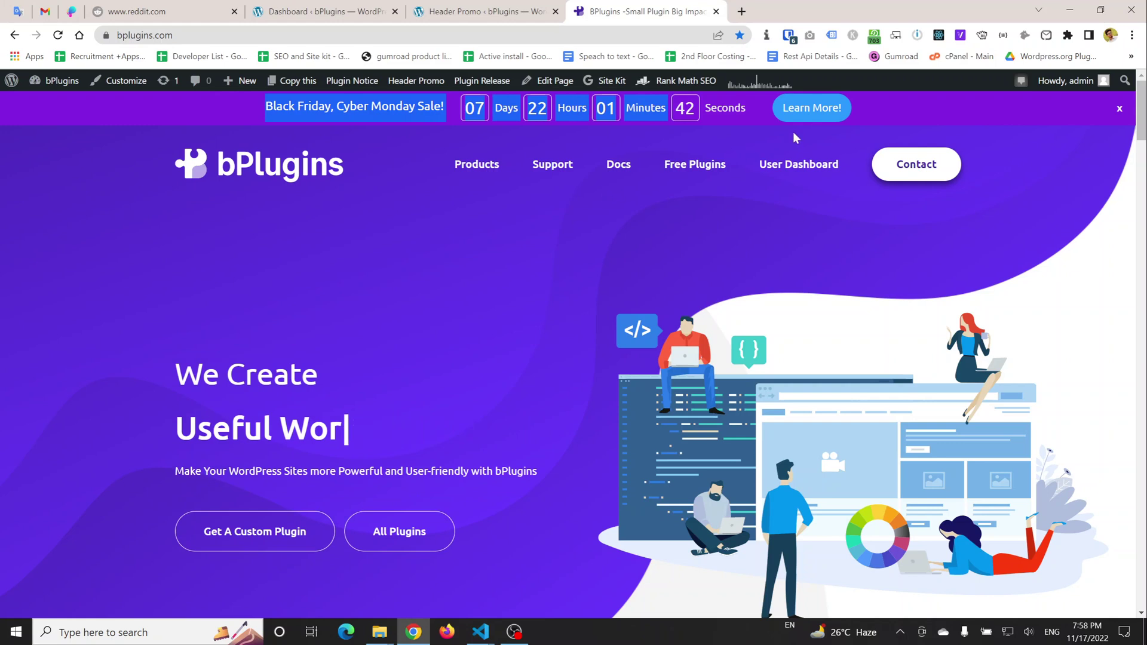
pyautogui.click(495, 130)
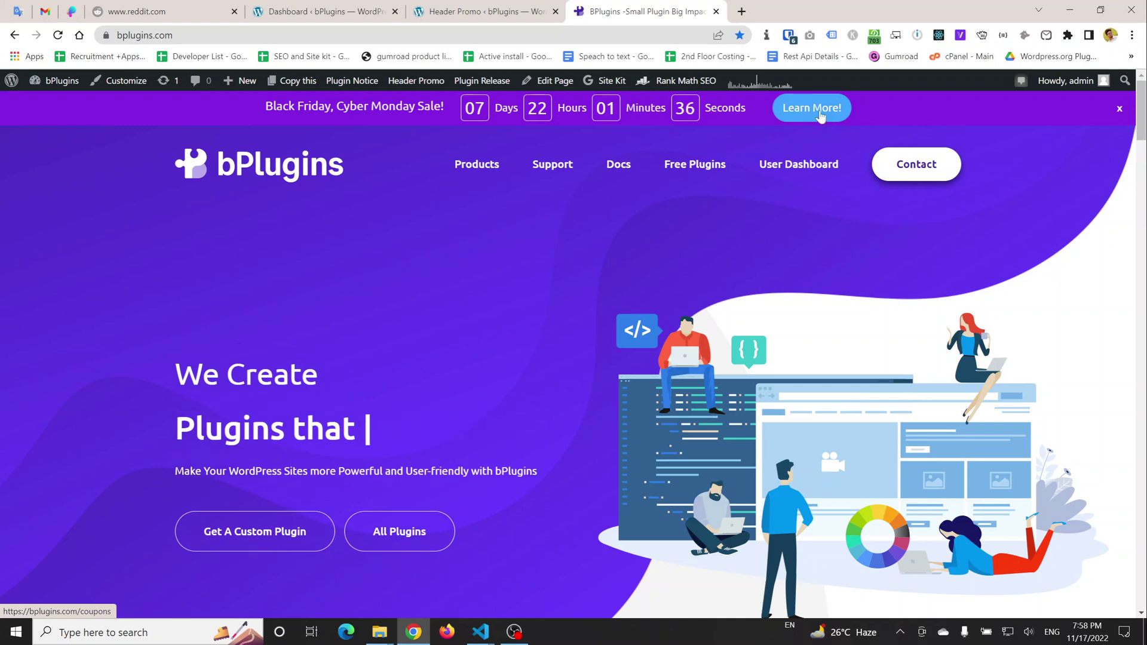
pyautogui.click(476, 7)
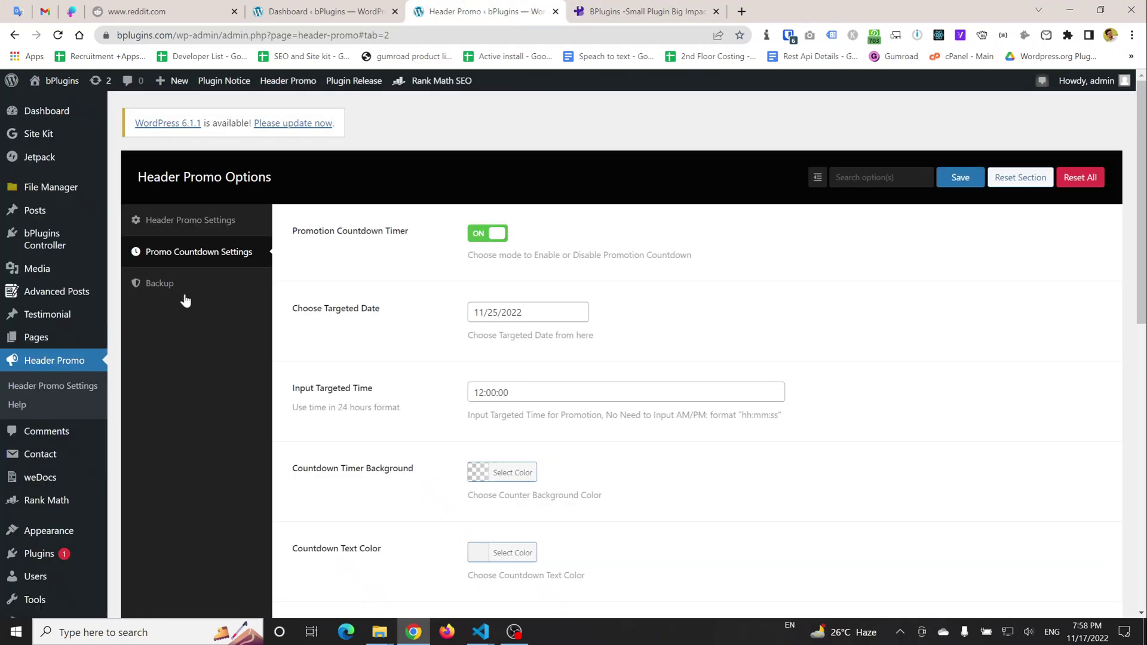
pyautogui.click(186, 222)
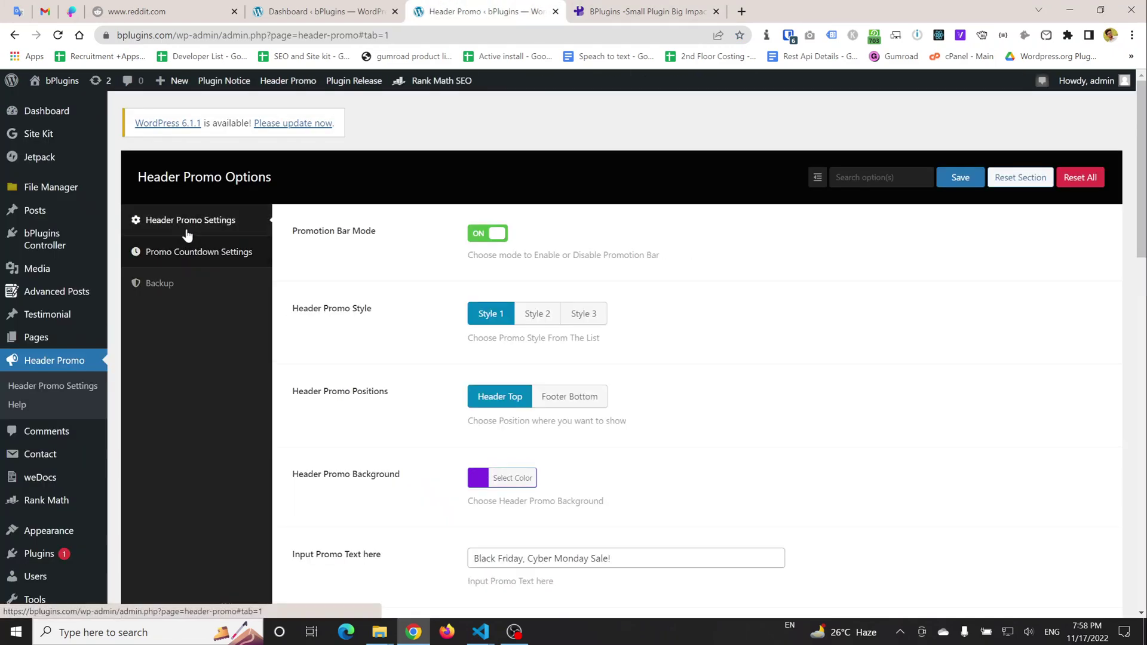
pyautogui.scroll(-3, 392, 466)
pyautogui.scroll(-3, 423, 459)
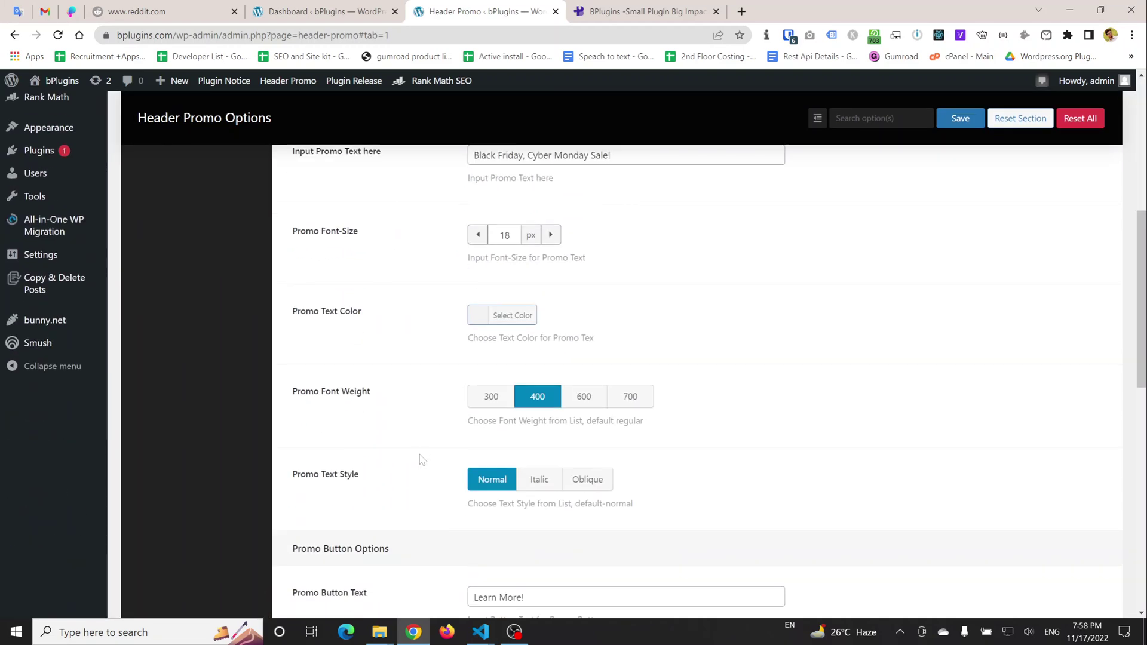
pyautogui.scroll(-4, 422, 460)
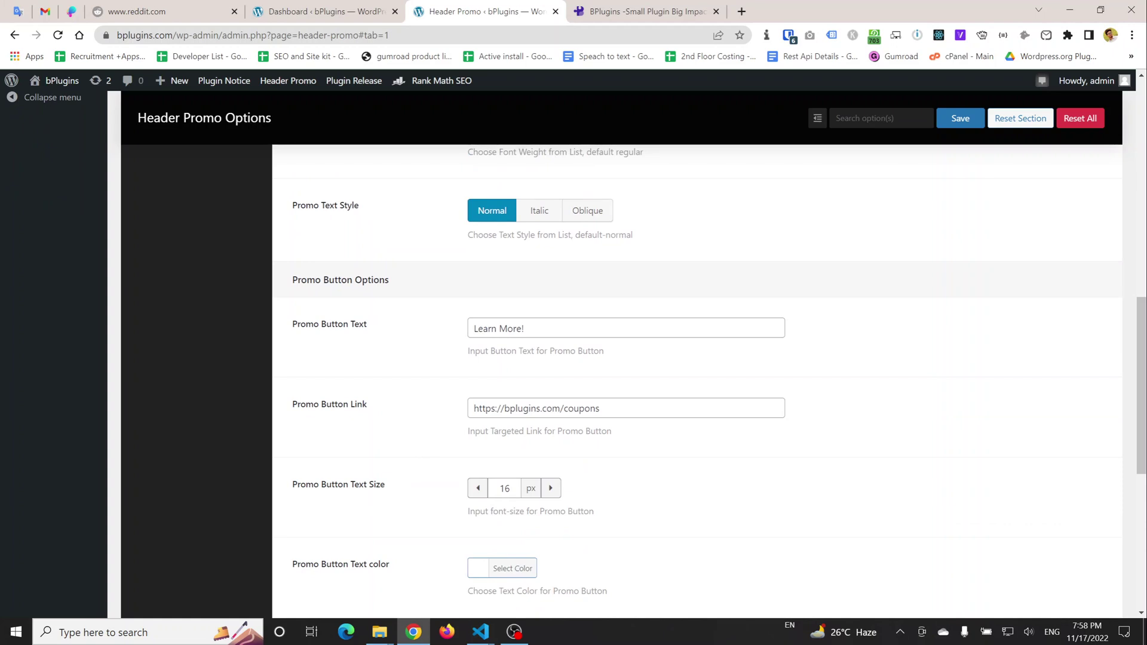
pyautogui.moveTo(526, 329); pyautogui.dragTo(440, 327)
pyautogui.click(600, 409)
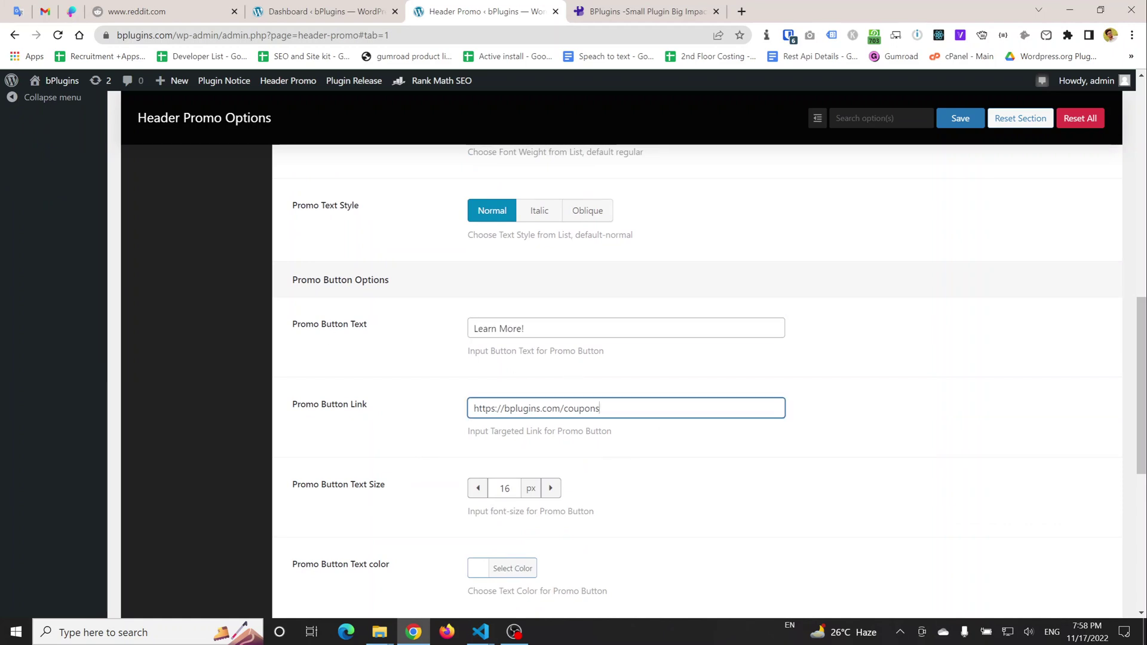
pyautogui.moveTo(600, 408); pyautogui.dragTo(440, 399)
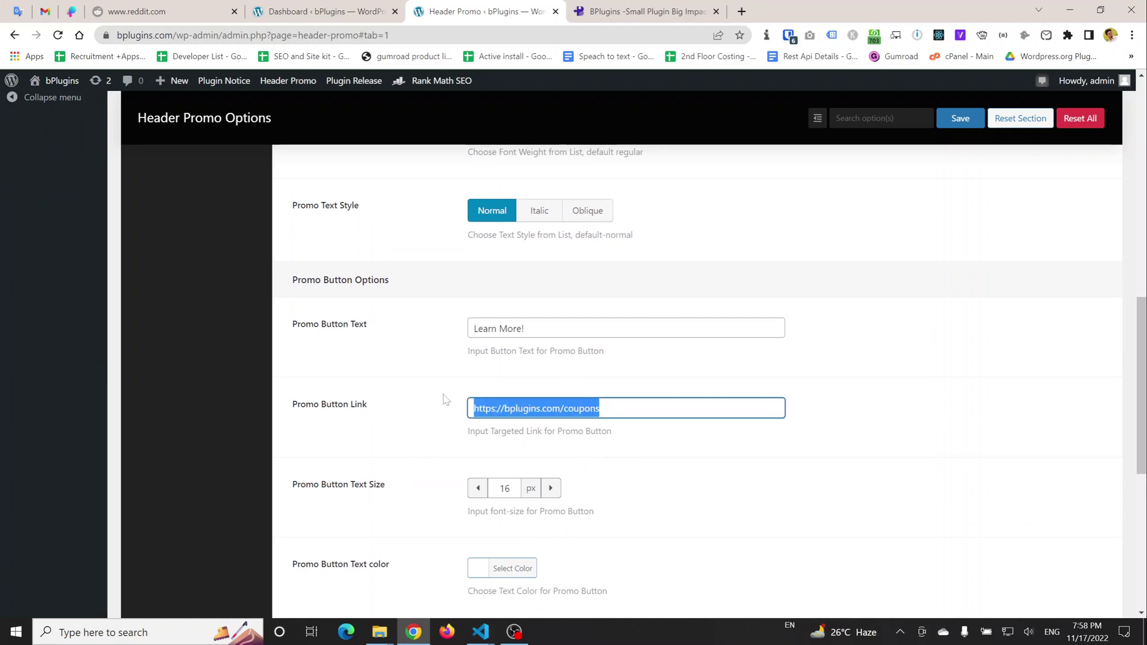
pyautogui.scroll(-4, 445, 399)
pyautogui.scroll(5, 445, 399)
pyautogui.scroll(-7, 550, 481)
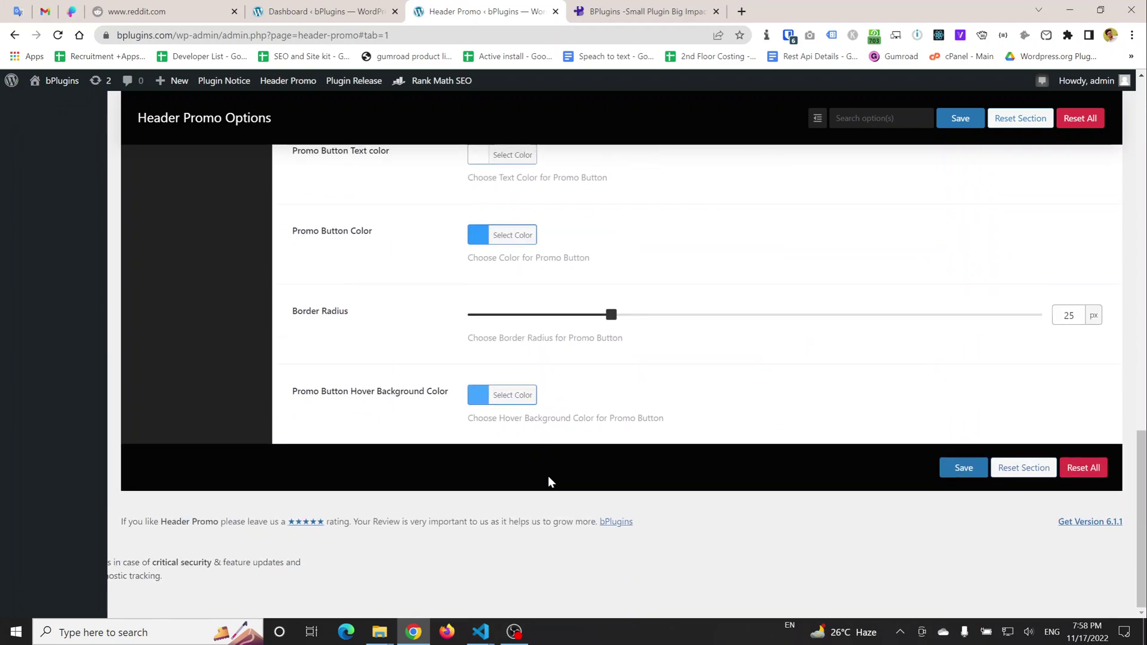
pyautogui.scroll(10, 549, 478)
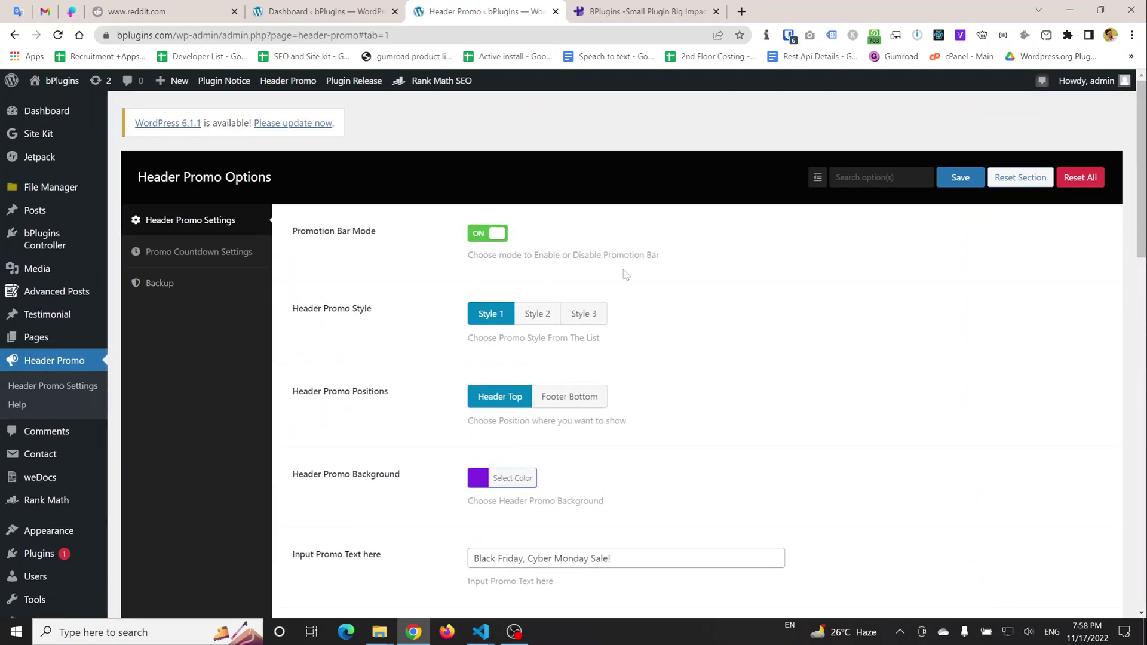
# Step: Glance at the homepage countdown, then return to the Header Promo settings page
pyautogui.hotkey('ctrl', 'Tab')
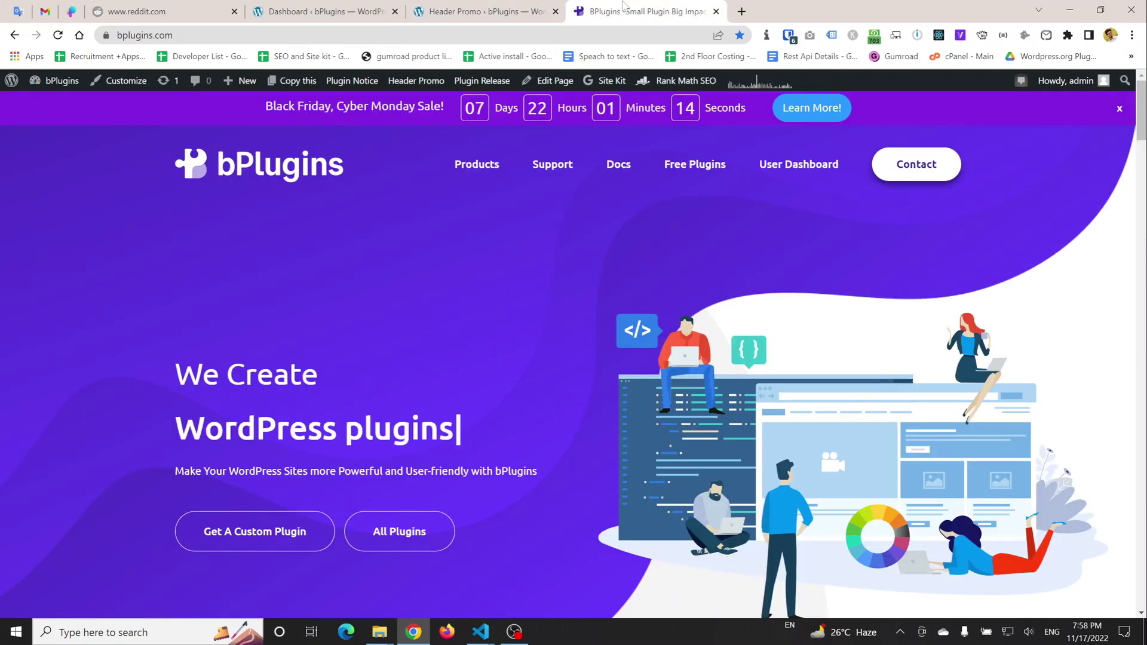
pyautogui.hotkey('ctrl', 'shift', 'Tab')
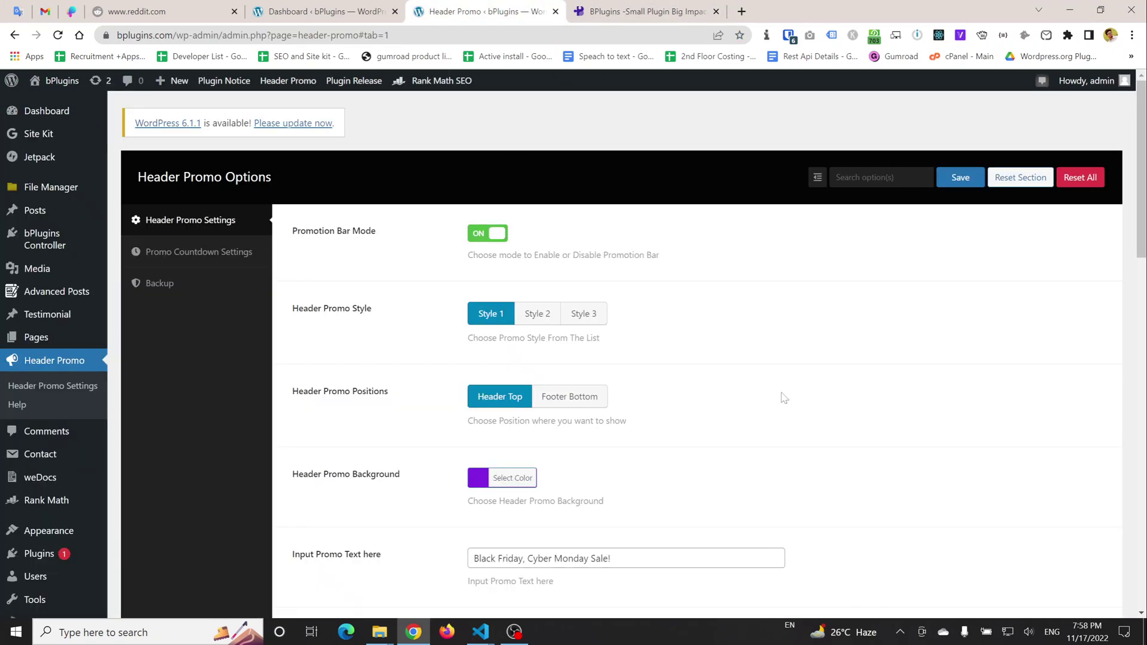